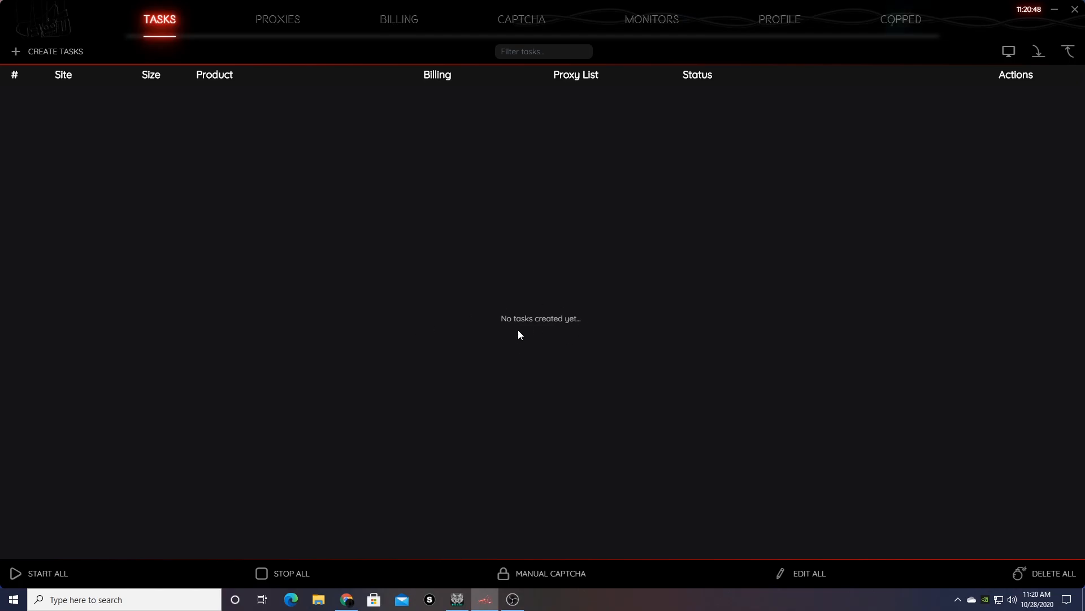
Open a new Create Tasks form and set its site to Undefeated, replacing an initial Kith pick.
left_click(47, 55)
left_click(363, 256)
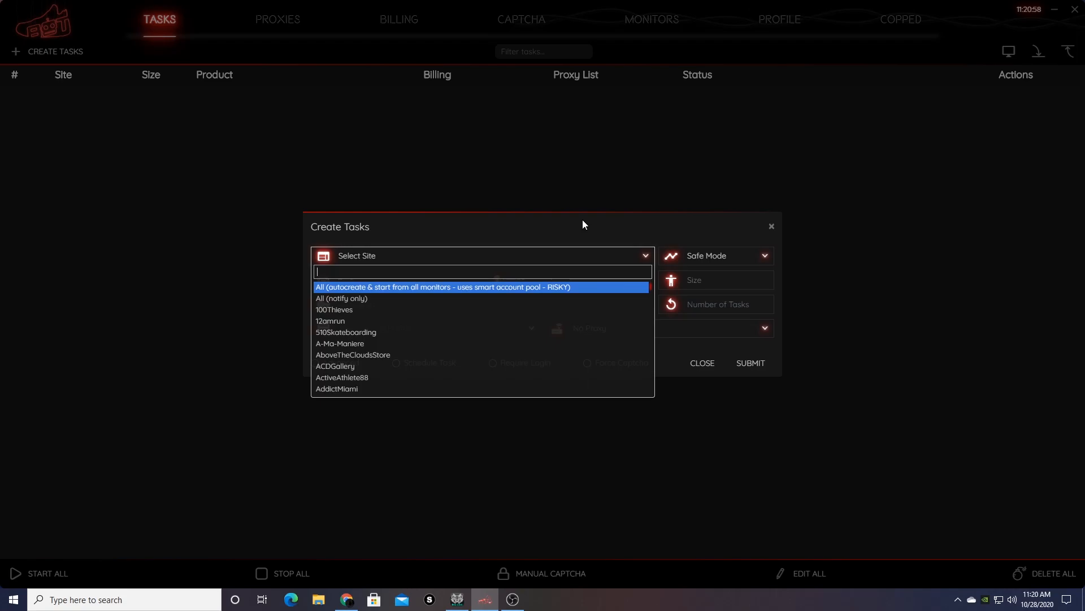
type("kith")
key("Return")
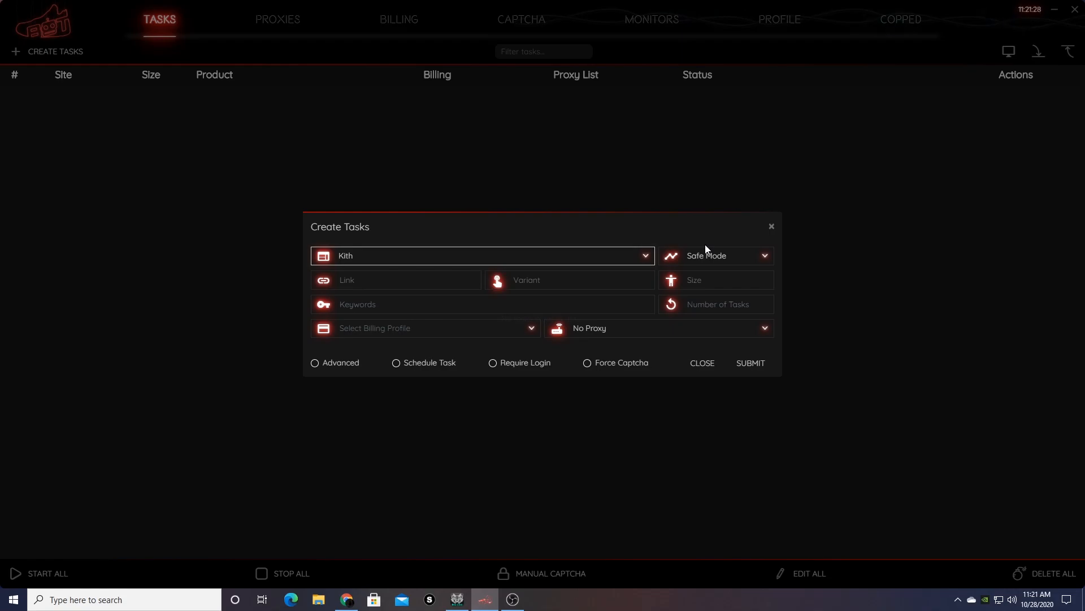
left_click(517, 254)
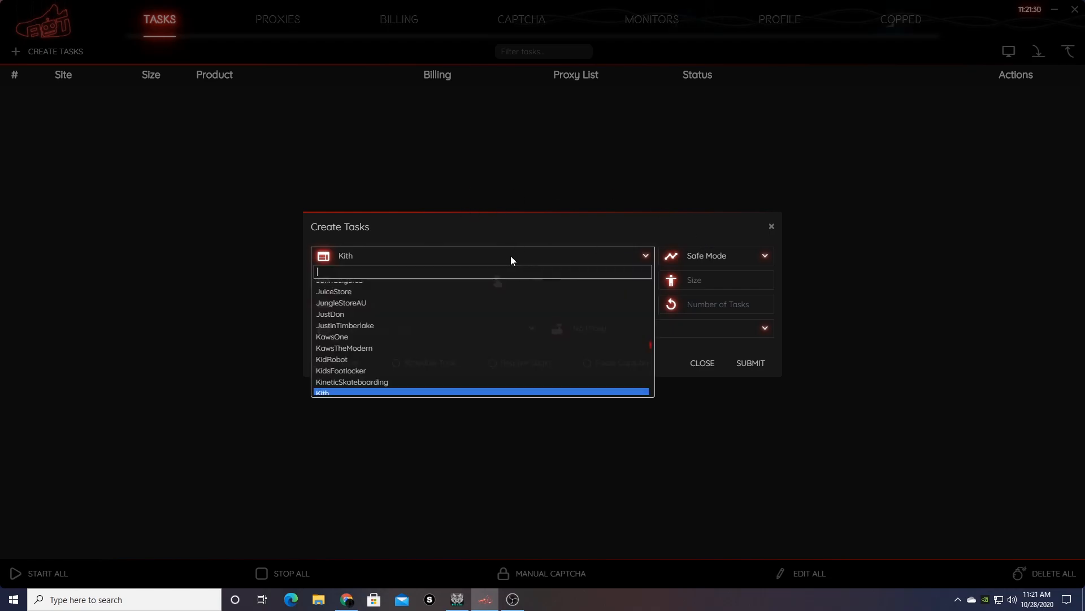
type("und")
key("Down")
key("Return")
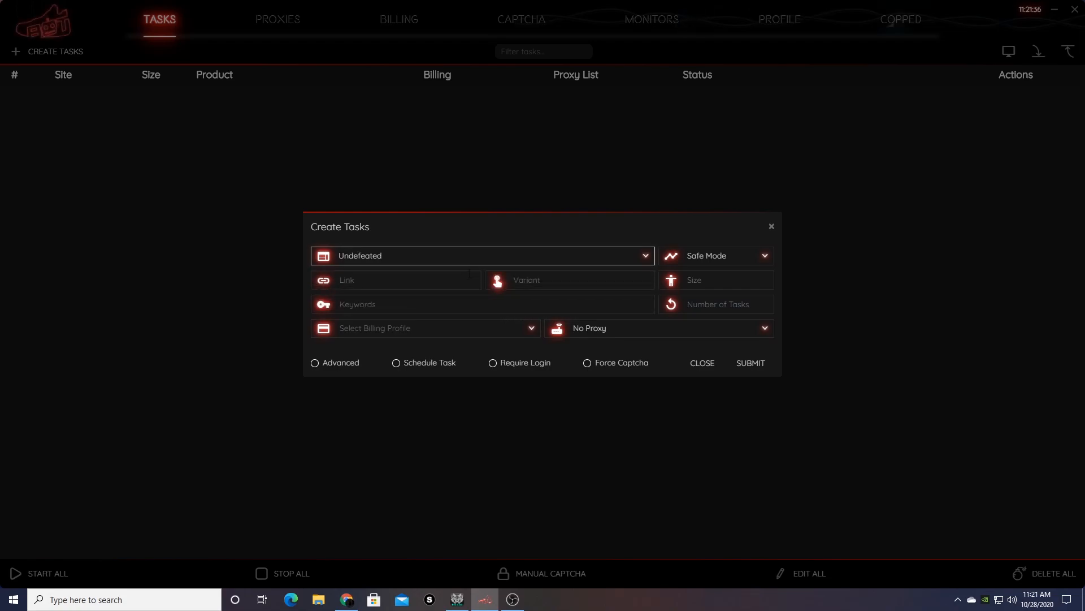
left_click(459, 304)
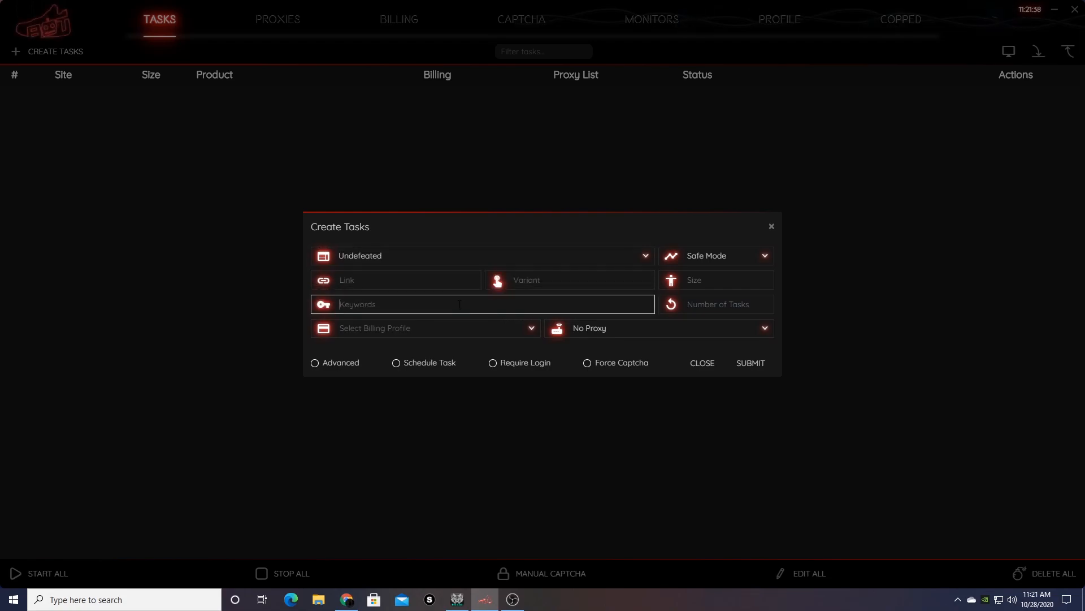
Enter the keywords 'aj 5 off white sail' and 'aj5 off white sail', fixing the typos.
type("aj 5")
type("off white s")
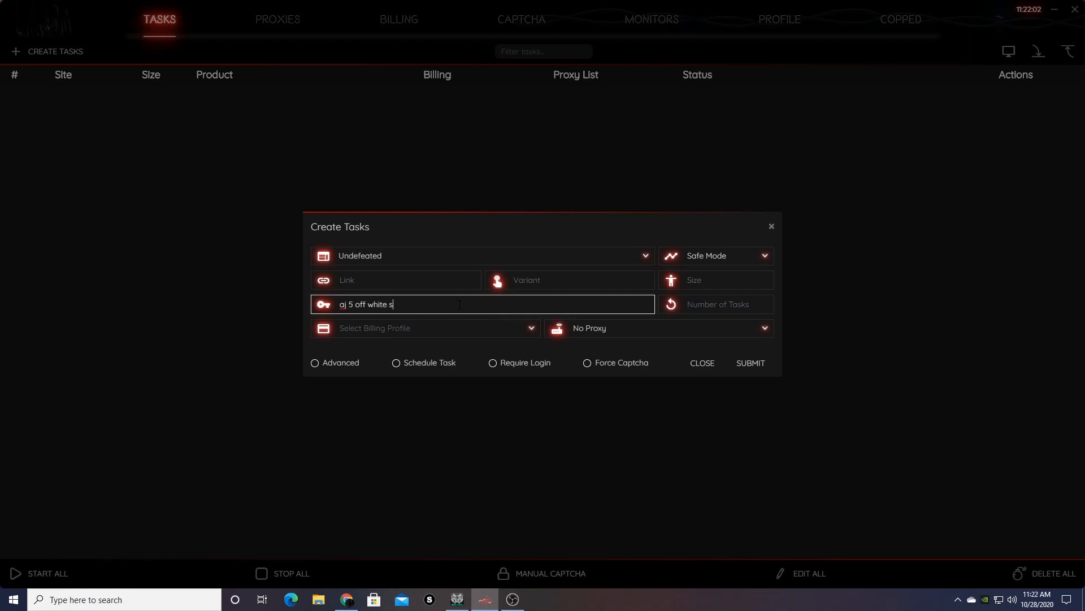
type("il")
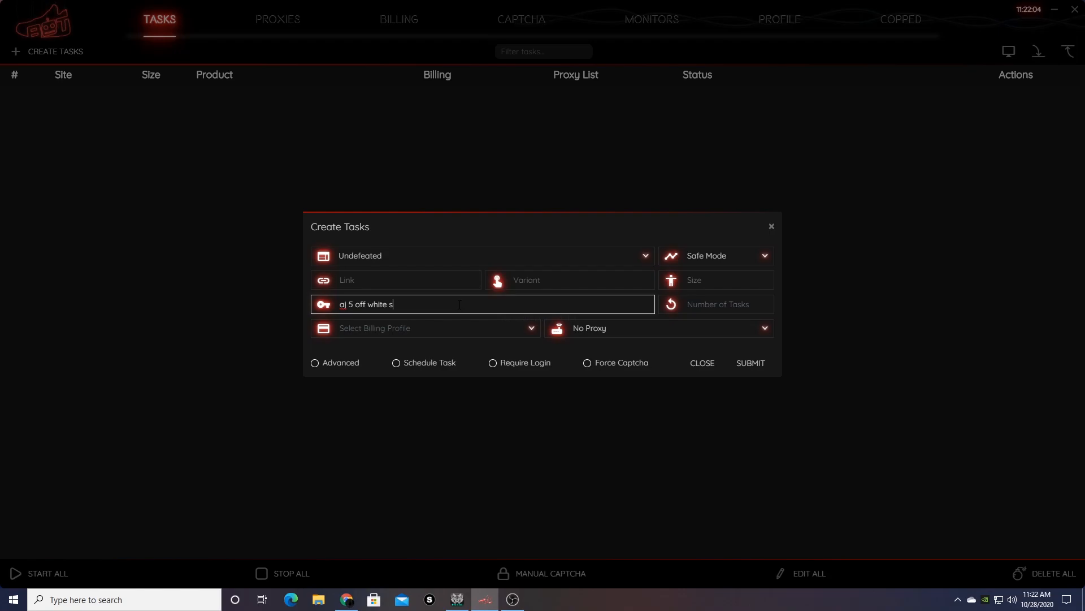
type("ail, aj5 sile")
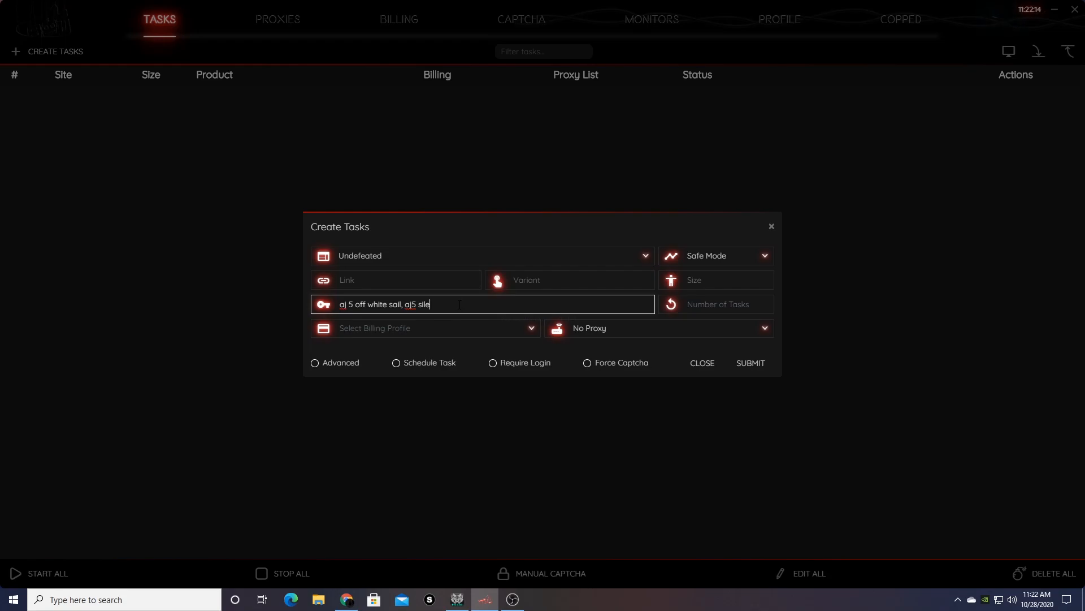
key("BackSpace")
key("BackSpace")
key("BackSpace")
key("BackSpace")
key("BackSpace")
type("off white")
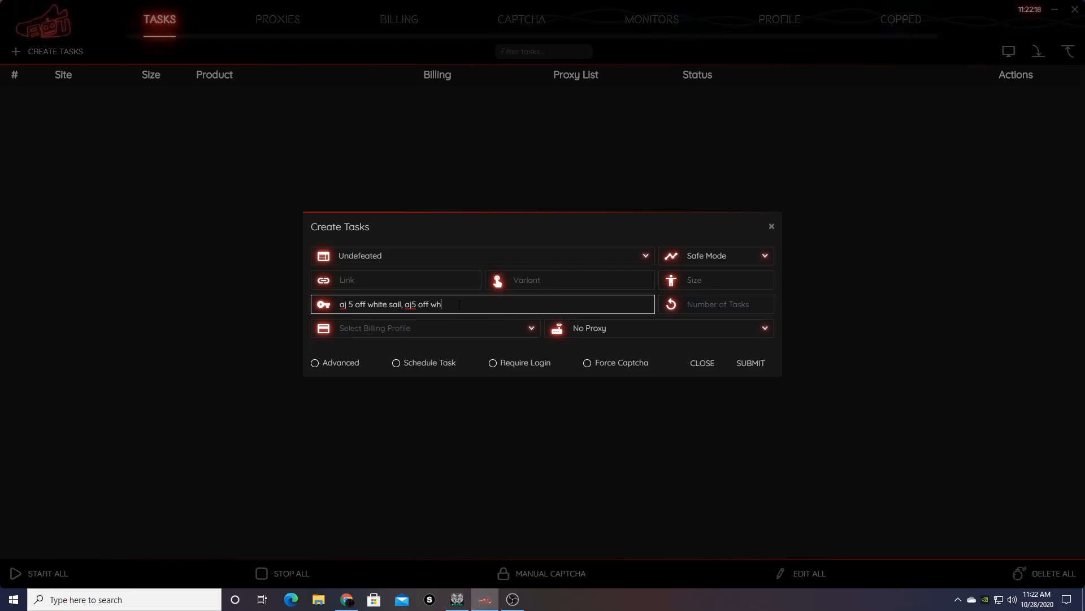
type(" sail,")
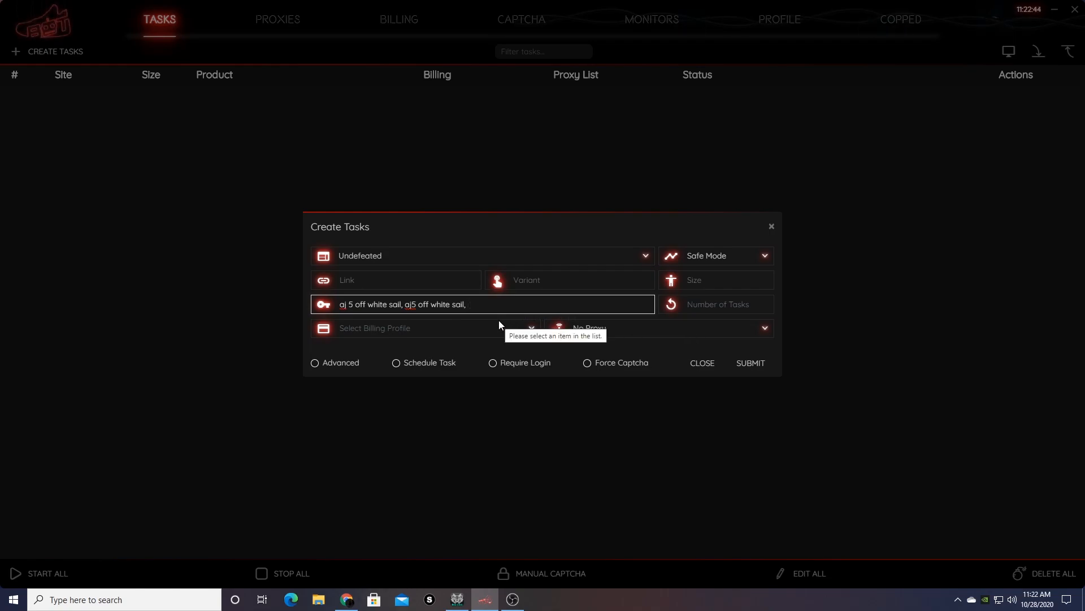
Append the keywords 'aj 5 off white fire red' and 'aj5 off white fire red'.
type("a")
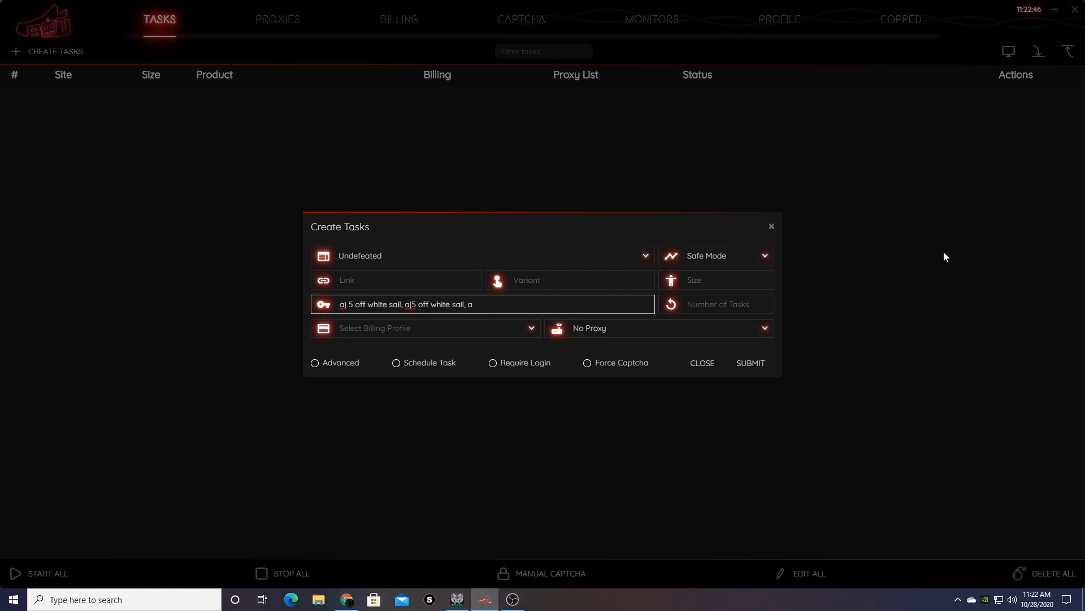
type("j")
type("5 fire")
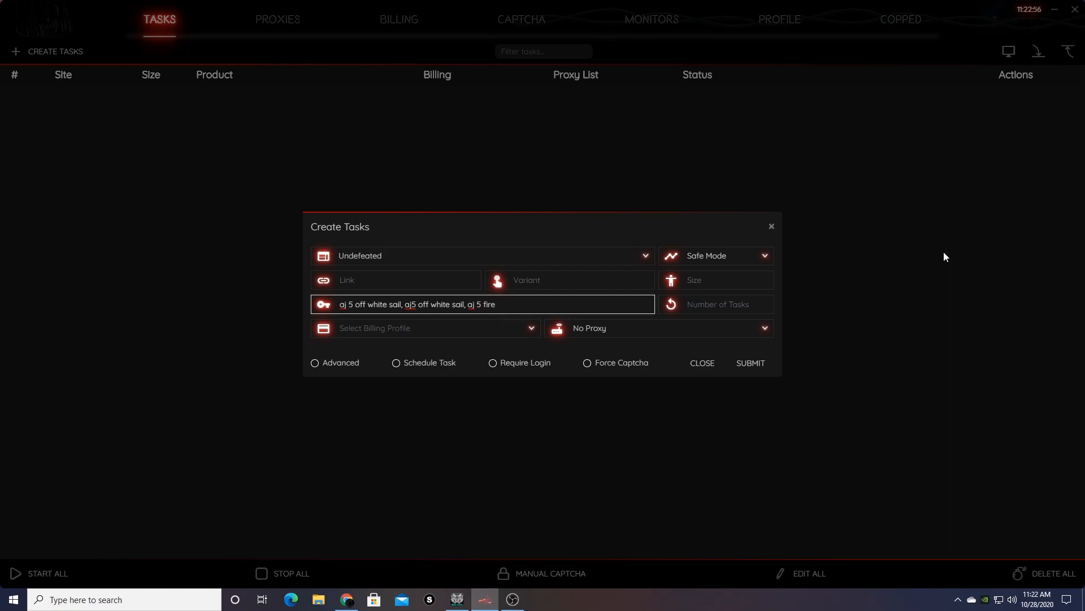
key("BackSpace")
key("BackSpace")
key("BackSpace")
key("BackSpace")
type("off ")
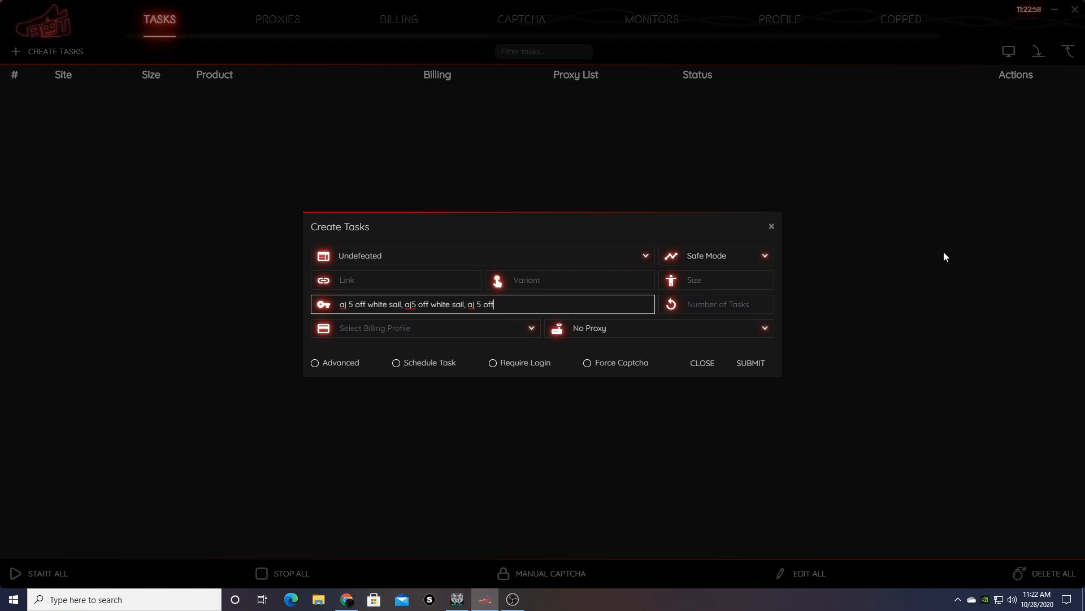
type("white fire red, aj5 off white fi")
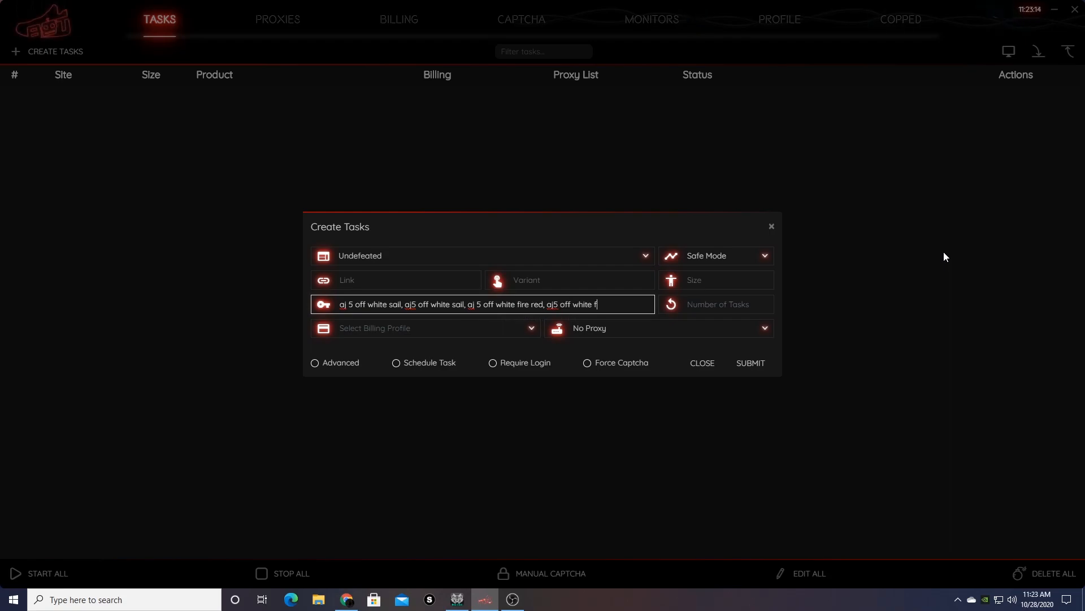
type("re red")
Set the task mode to Cyborg3.0 and billing profile to Tyk, leaving the proxy at No Proxy.
left_click(758, 259)
left_click(726, 289)
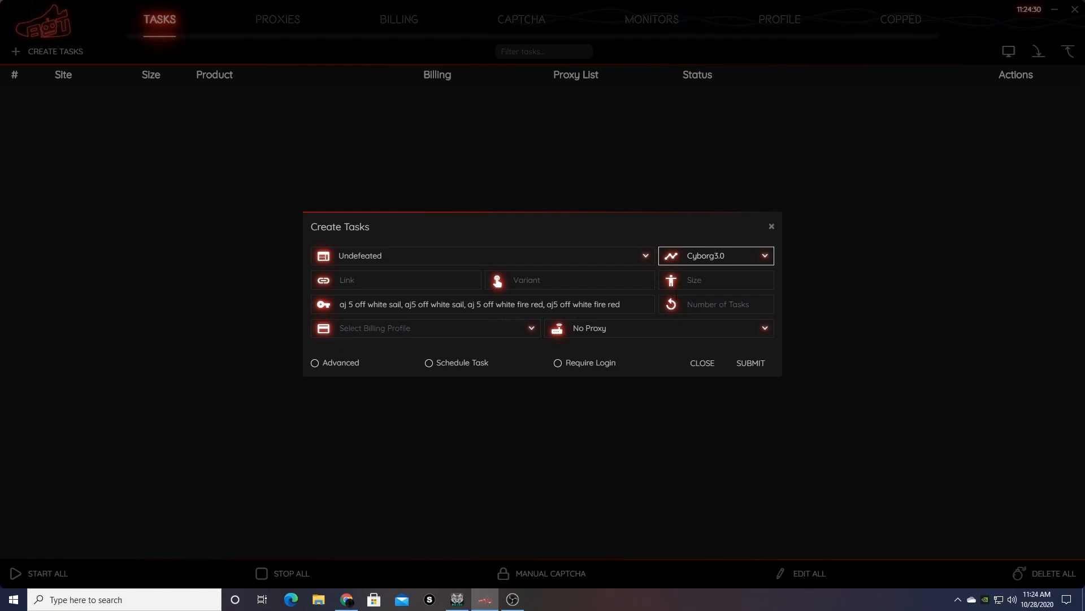
left_click(479, 329)
left_click(462, 355)
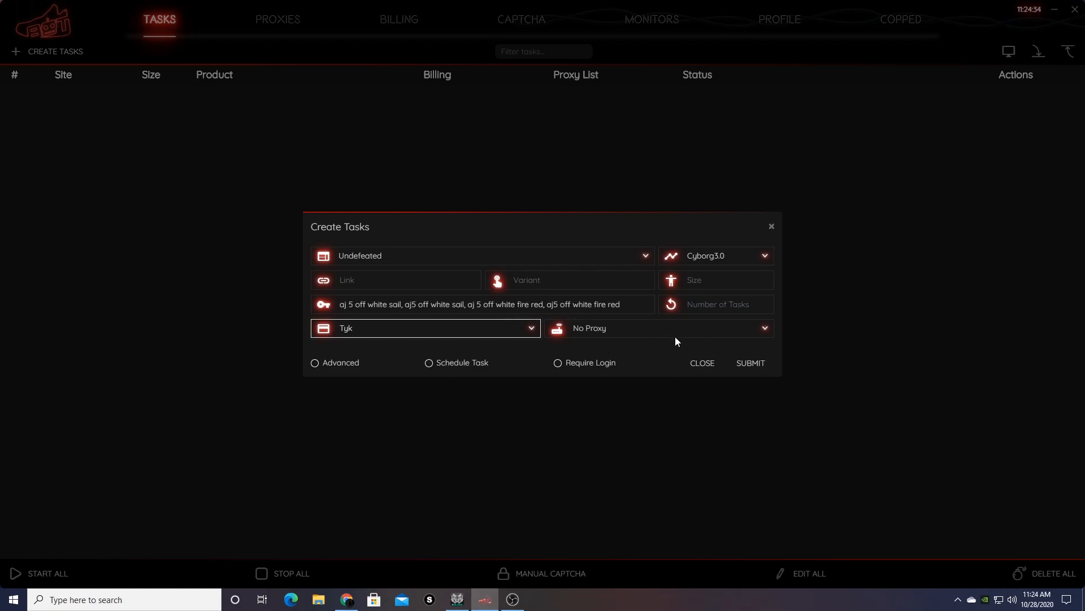
left_click(649, 330)
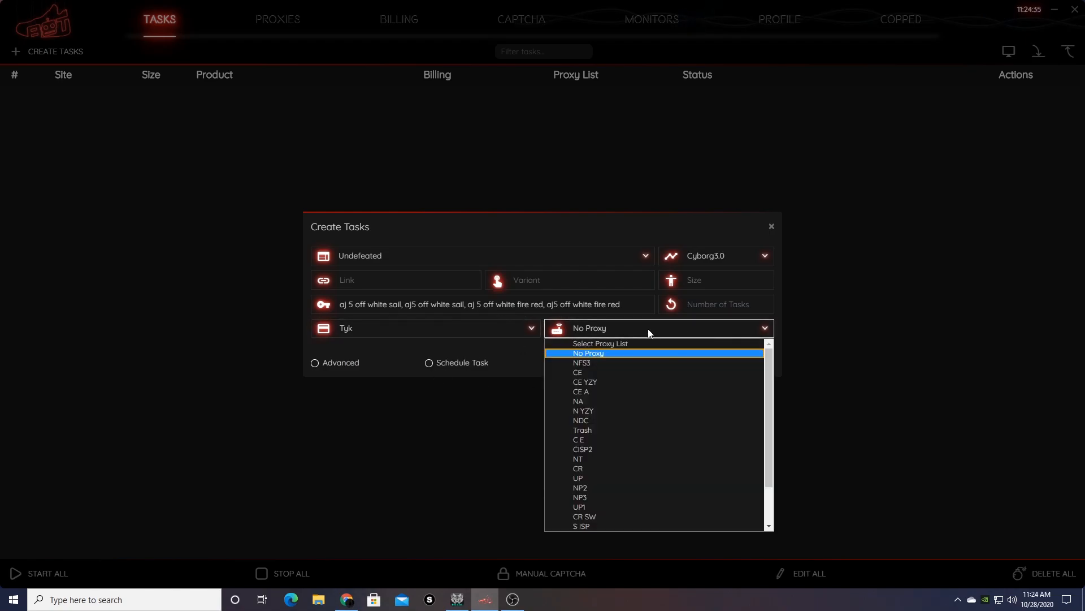
left_click(514, 259)
left_click(548, 238)
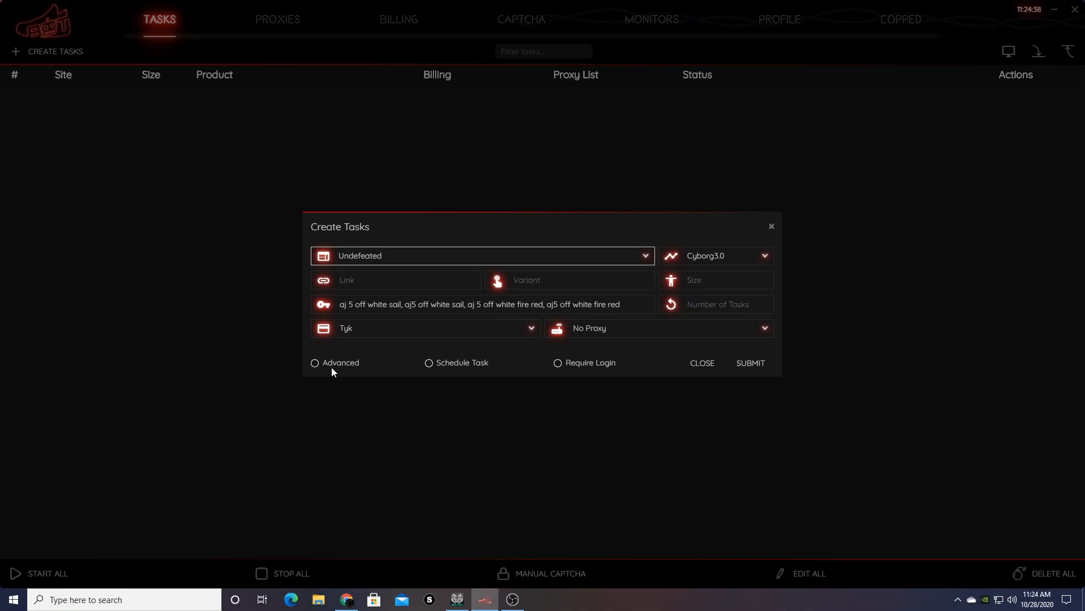
Enable Advanced settings with 10000 monitor and restock timeouts and the shared monitor option.
left_click(315, 363)
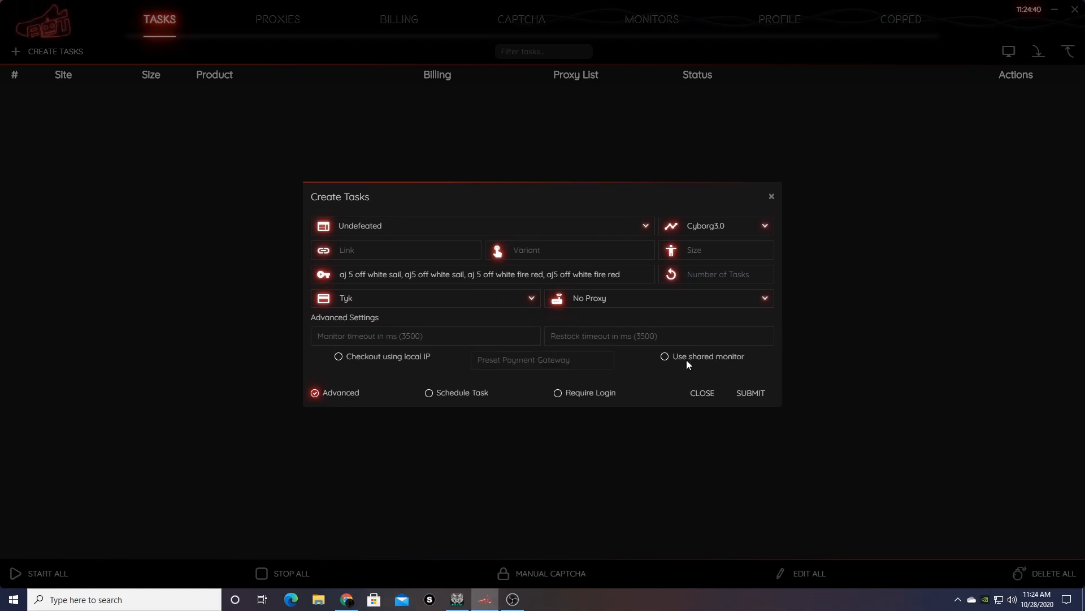
left_click(468, 328)
type("10000")
key("Tab")
type("10000")
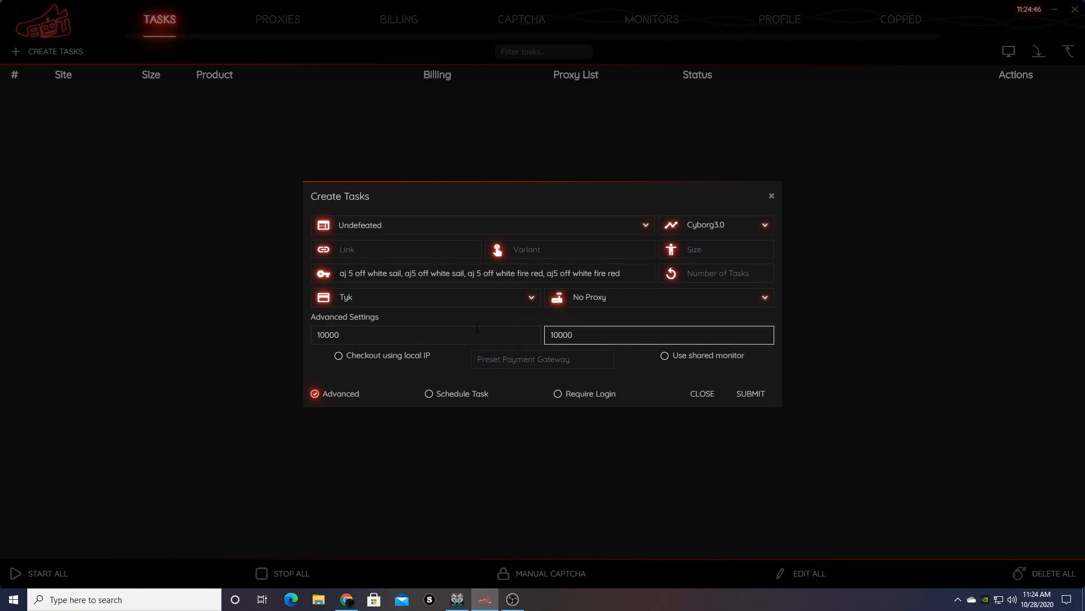
left_click(665, 356)
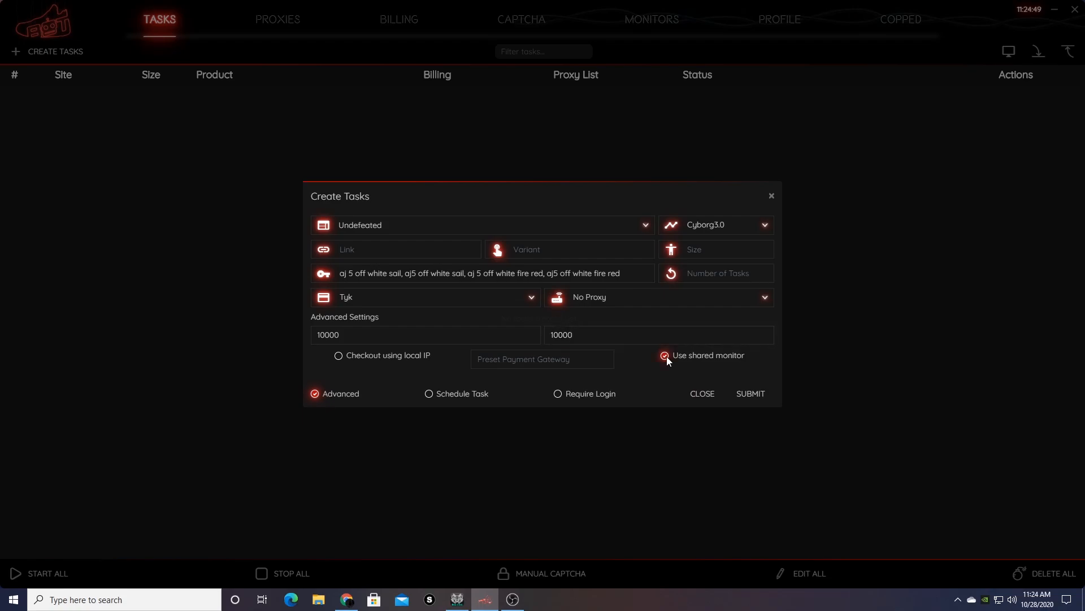
Require login, fill in the login username and password, and submit the task.
left_click(558, 394)
left_click(399, 307)
type("test lol")
key("Tab")
type("testtest")
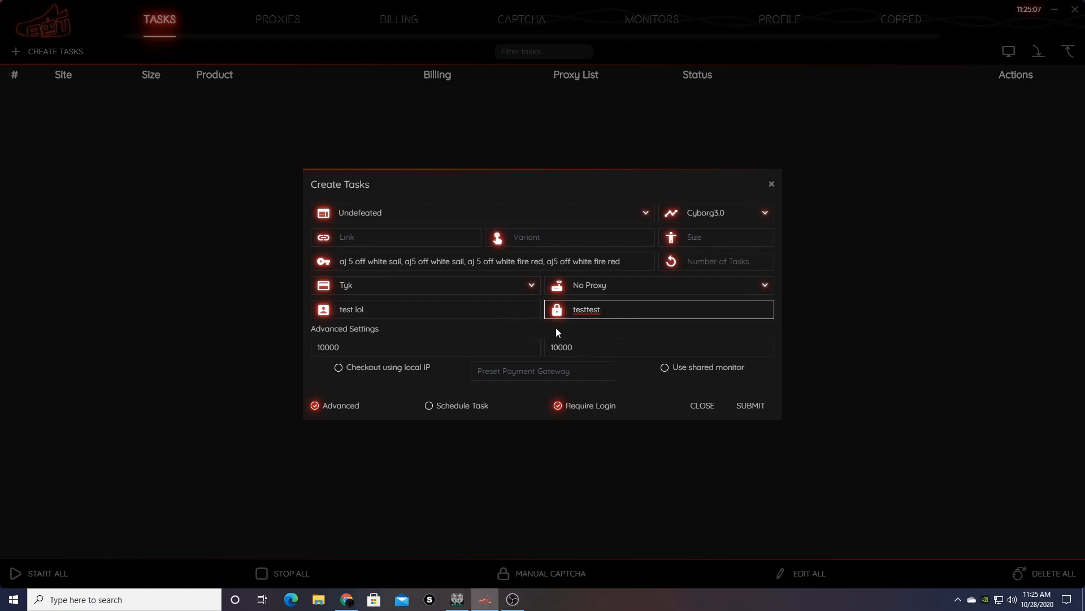
key("ctrl+a")
left_click_drag(417, 308, 342, 411)
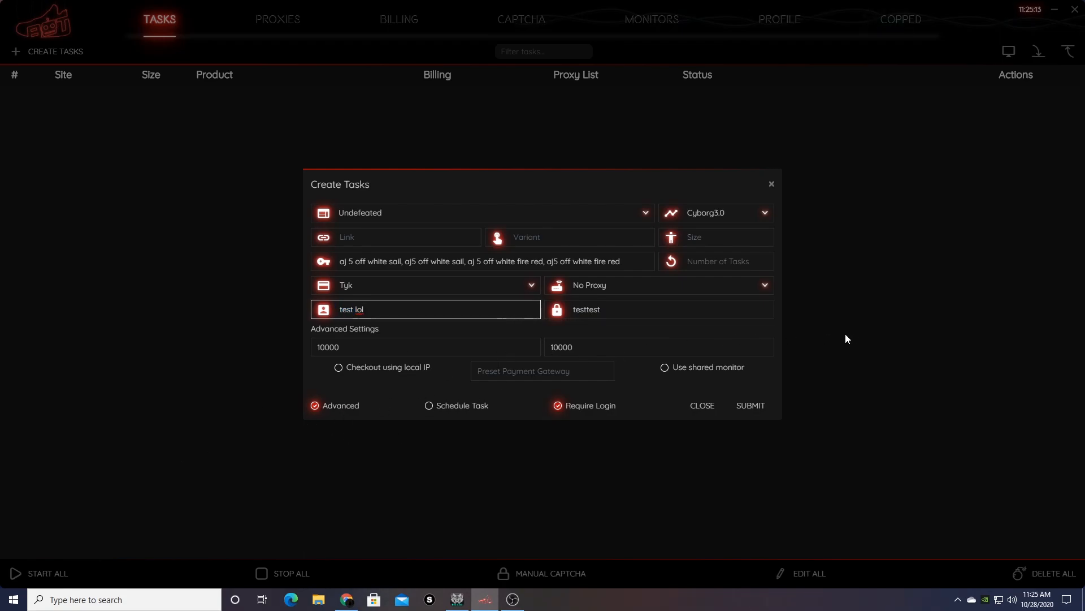
left_click(754, 405)
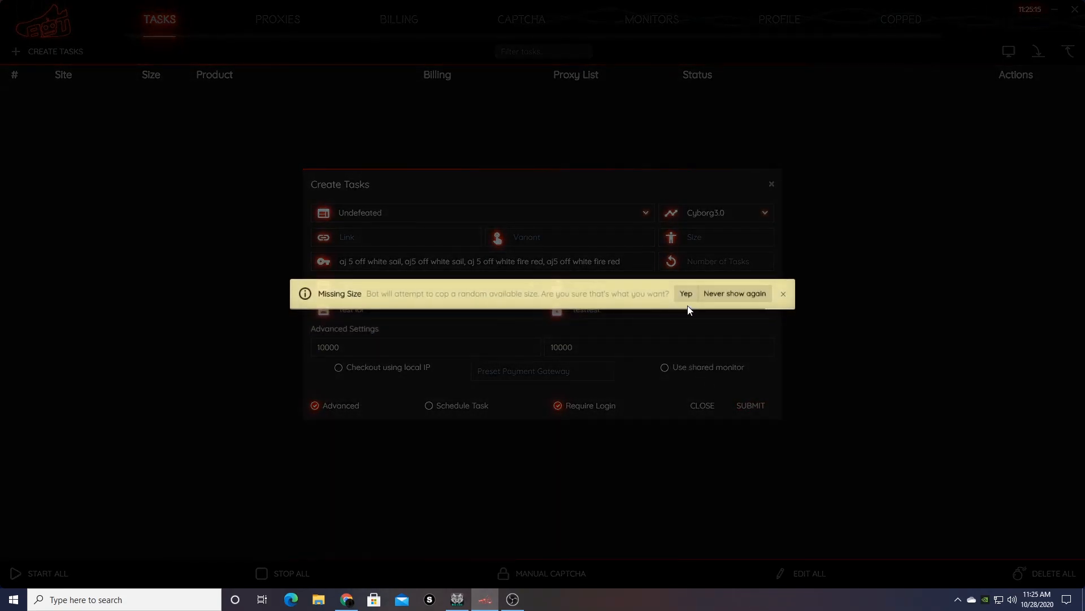
Accept the Missing Size prompt so the Undefeated task gets random size RA.
left_click(693, 295)
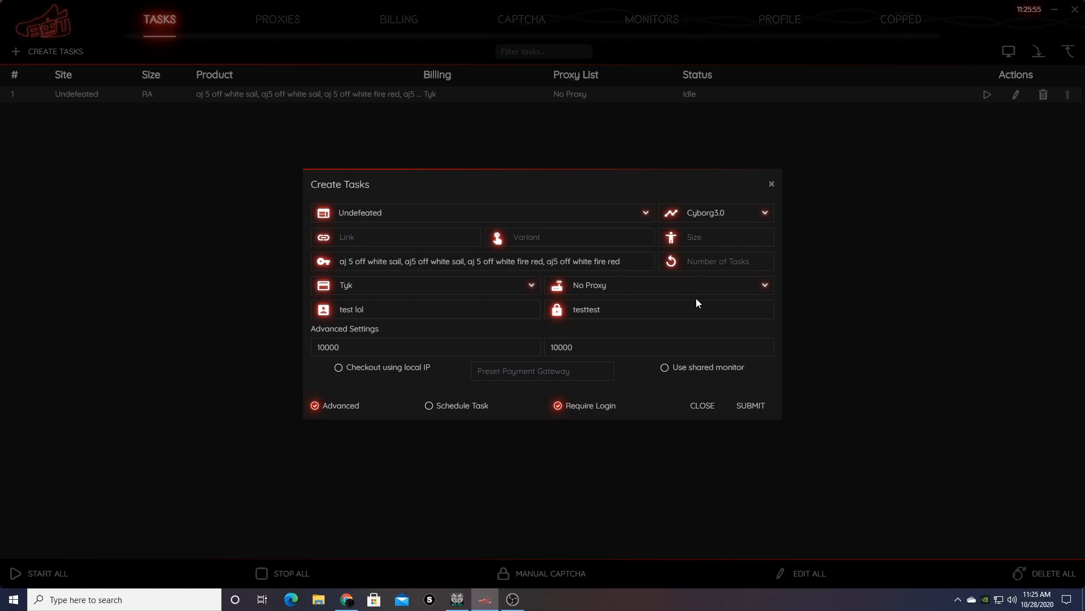
Enter sizes 8,10 in the Size field, then close the Create Tasks form.
left_click(738, 243)
type("8,")
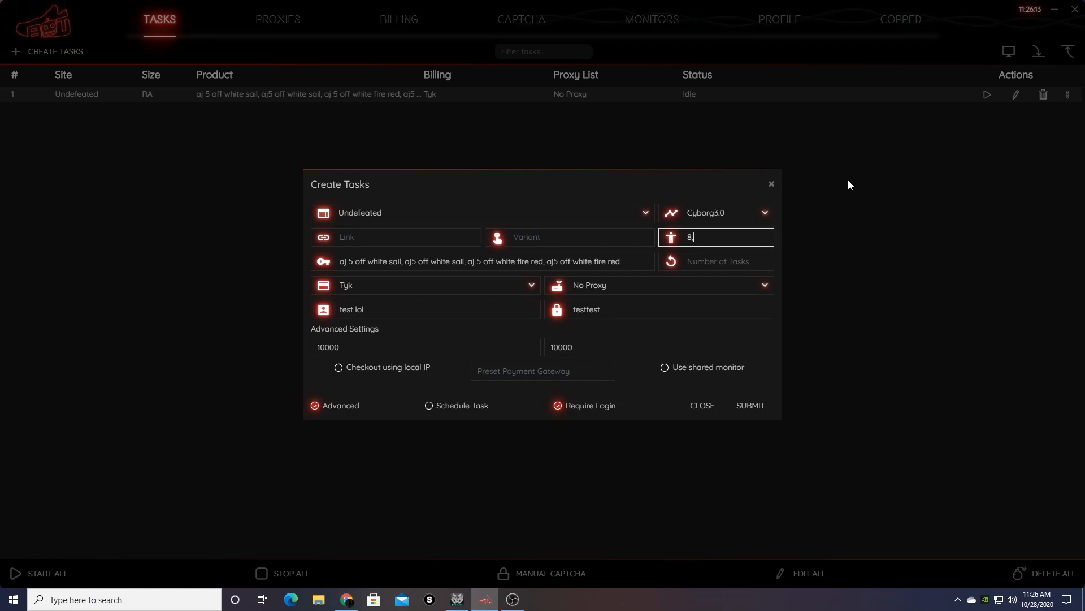
type("10")
left_click(704, 264)
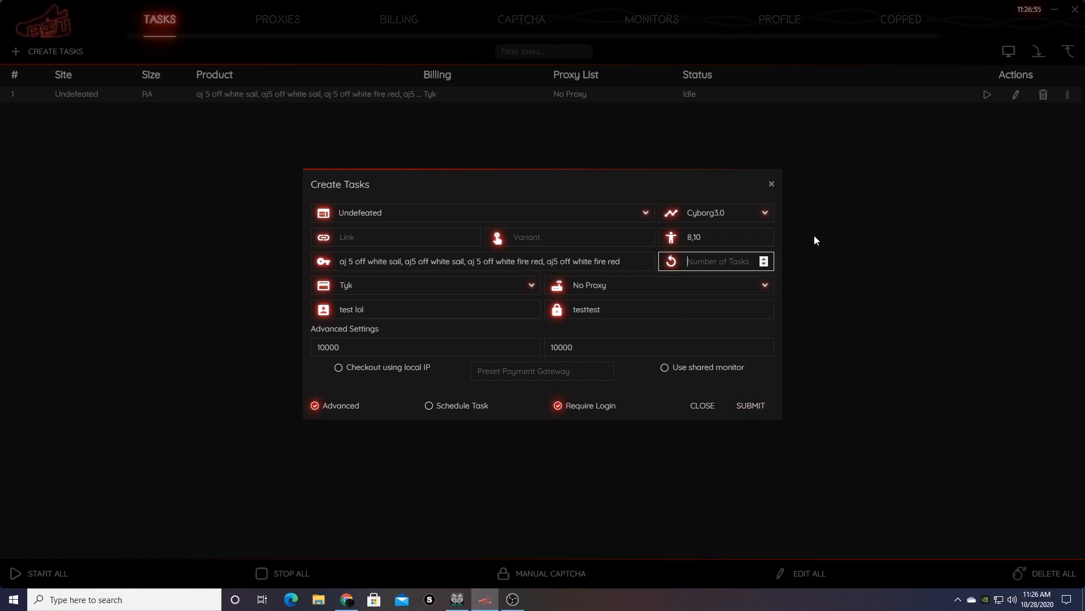
left_click(772, 185)
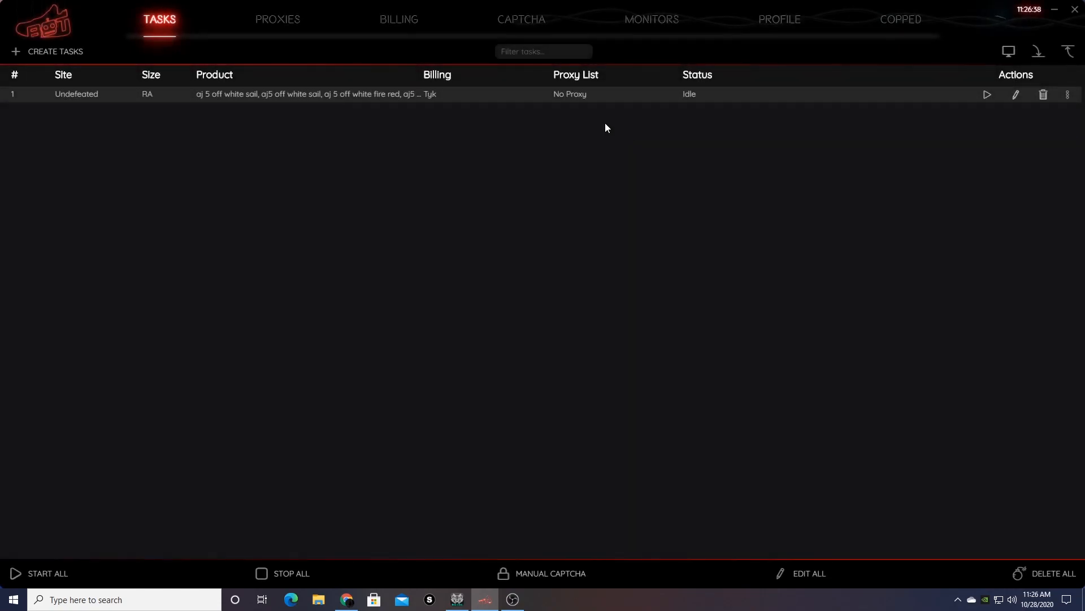
left_click(599, 93)
Open a new Create Tasks form with Kith as the site and focus its Keywords field.
left_click(78, 52)
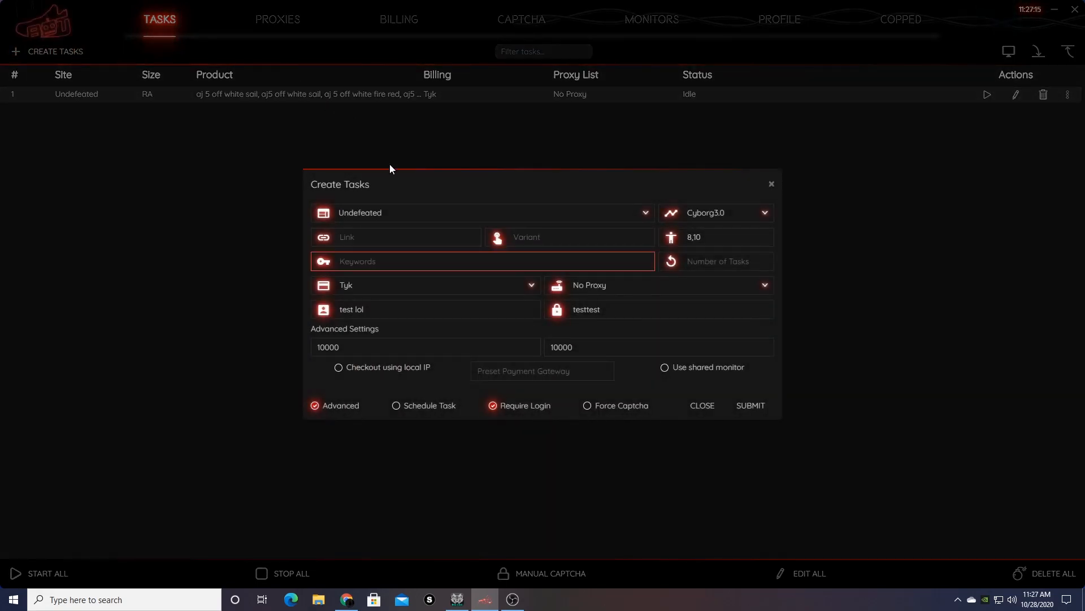
left_click(393, 211)
type("kith")
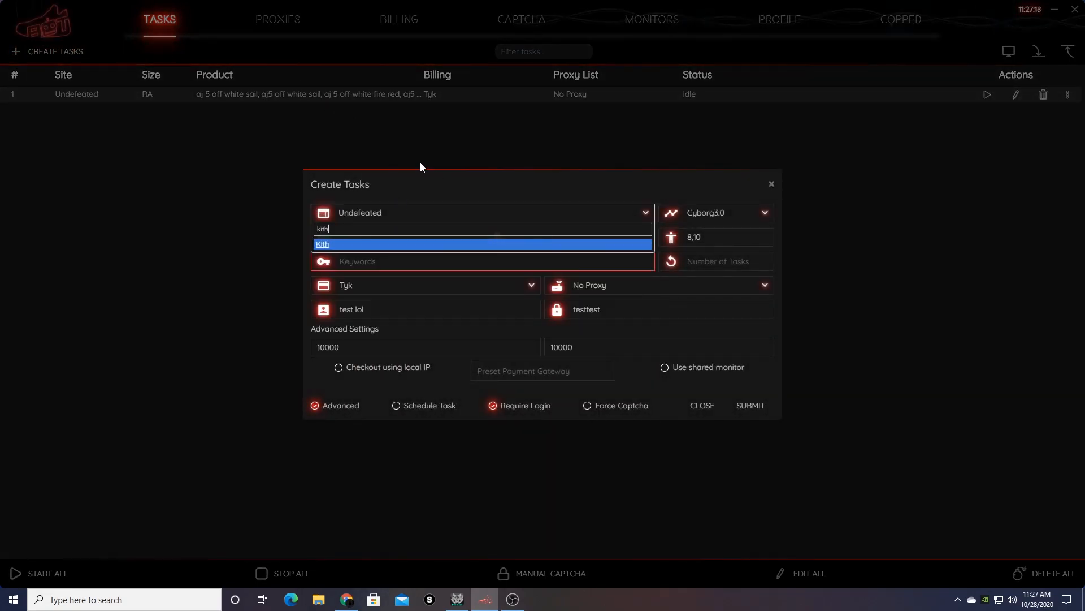
key("Return")
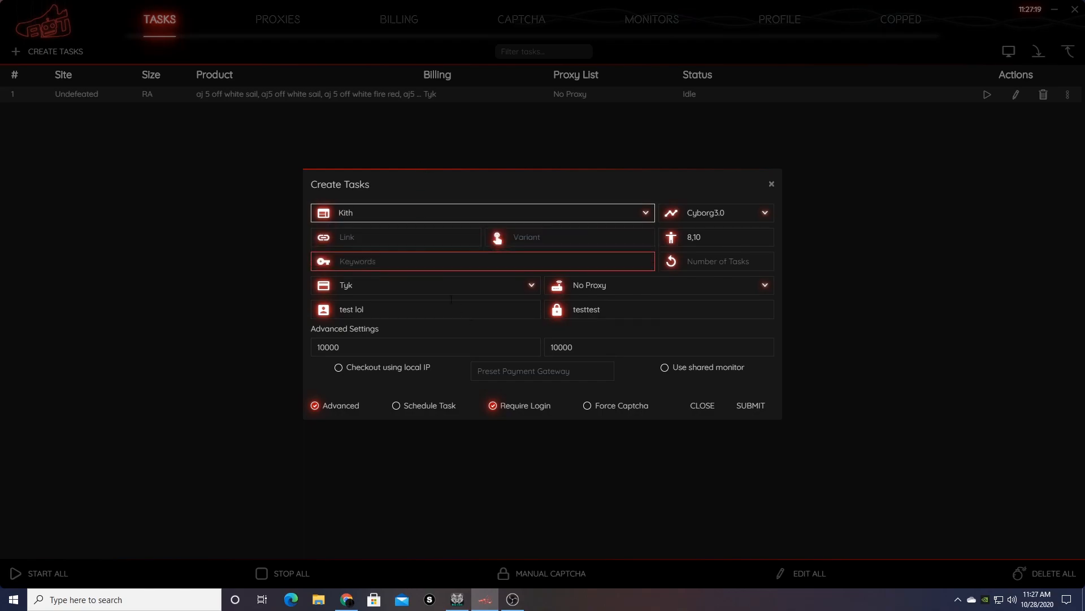
left_click(421, 261)
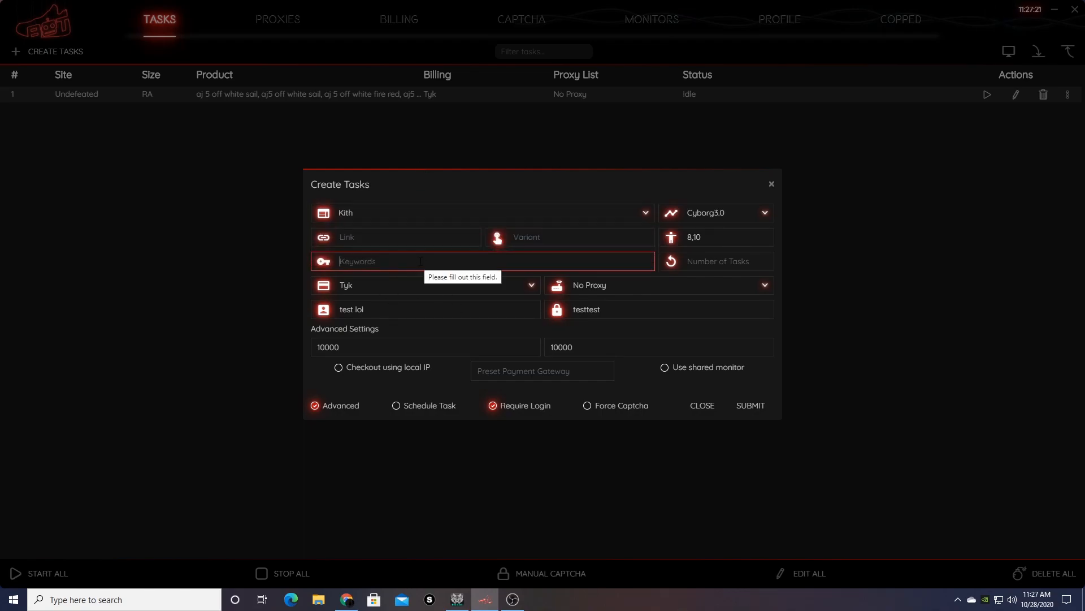
left_click(415, 240)
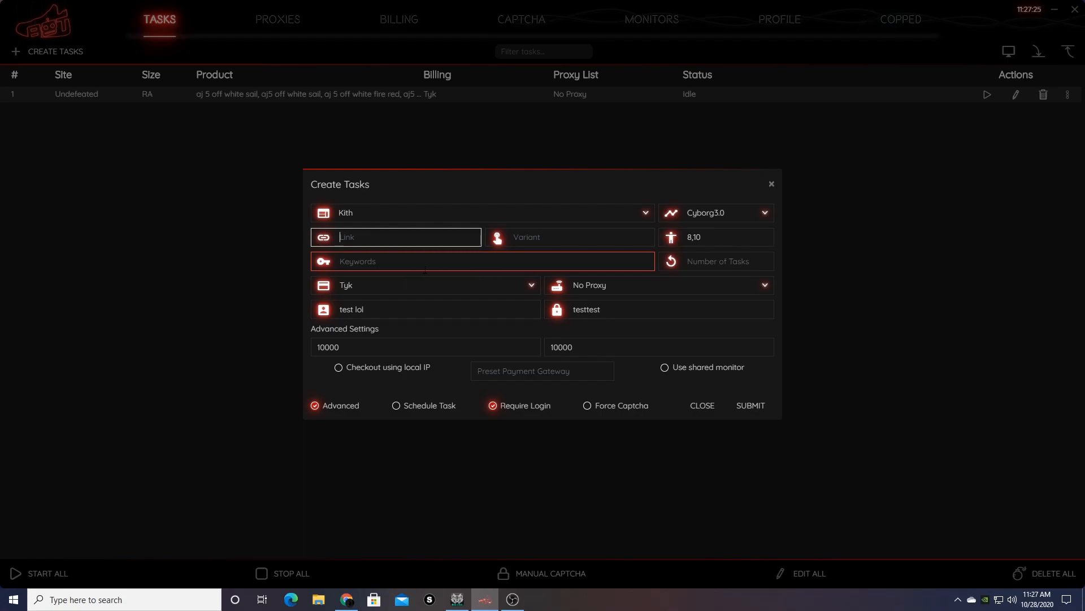
left_click(422, 261)
Type keywords 'air jordan 5 off white sail -gs -ps -td' and 'air jordan 5 off white fire red -gs -ps td'.
type("o")
type("ir ")
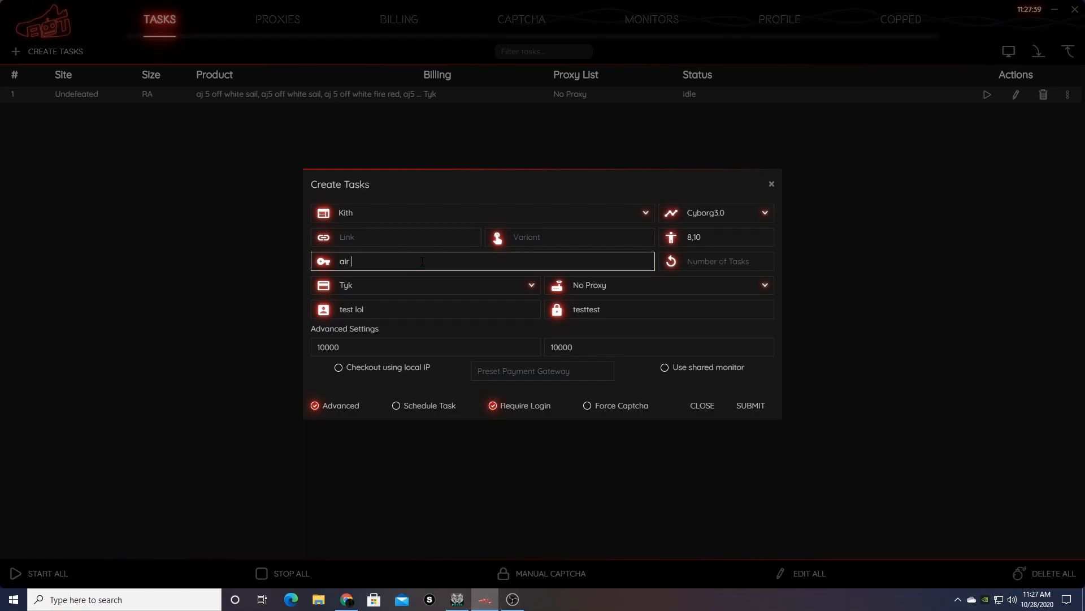
type("jordan")
type("5 off white sail -gs -ps -td -")
key("BackSpace")
type(", ")
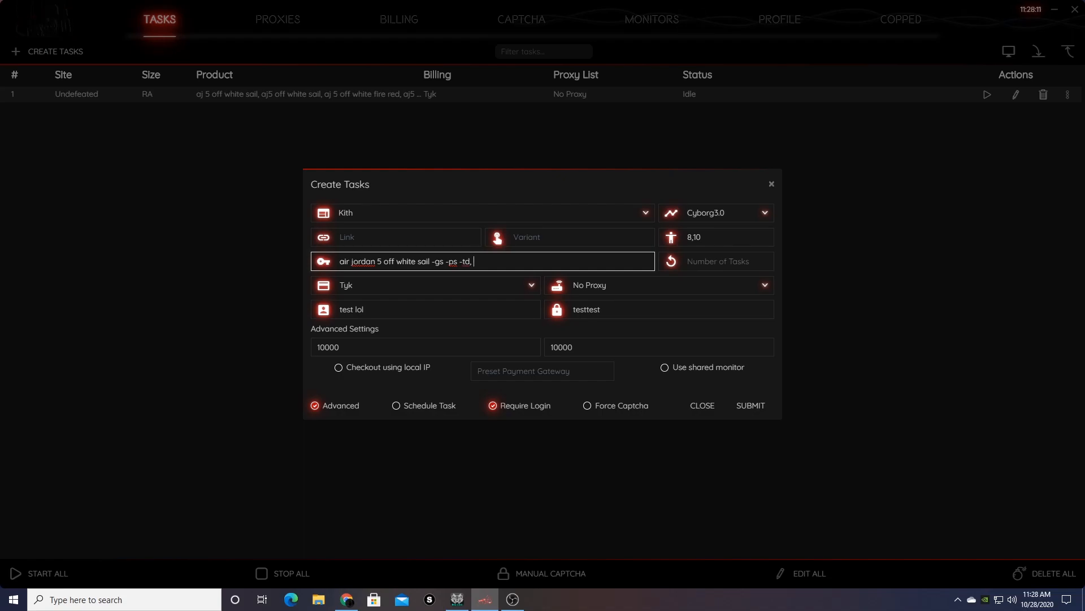
type("air")
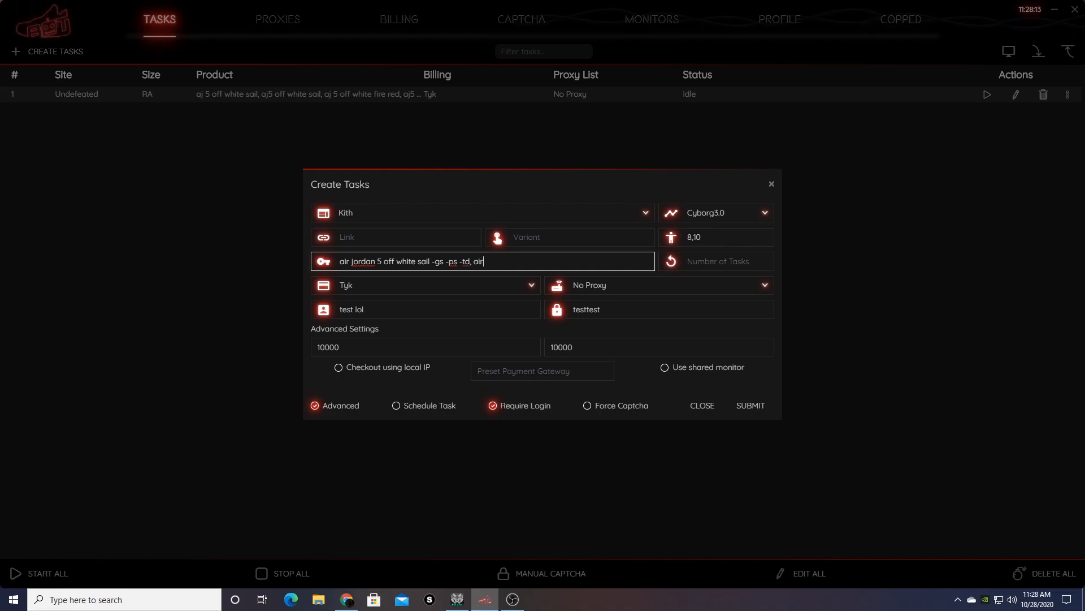
type(" jordan 5 off white")
type(" fire re")
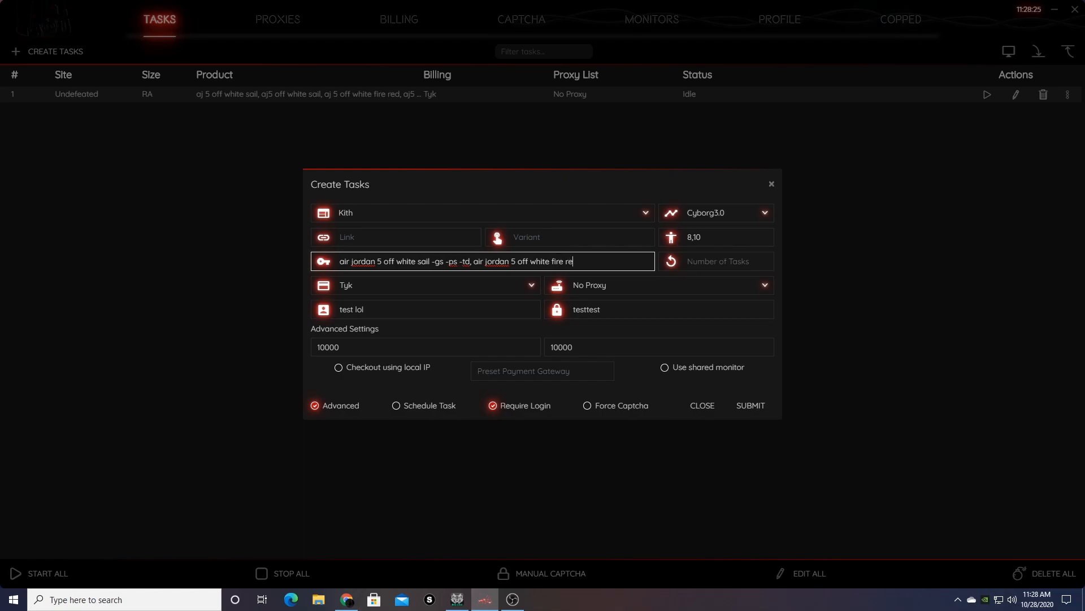
type("d -gs -ps")
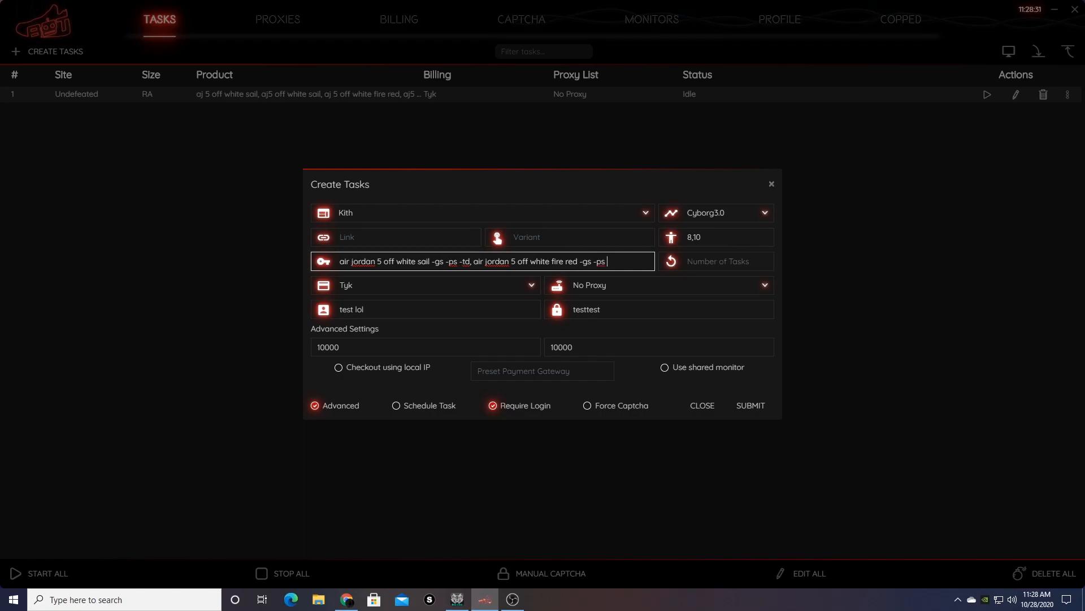
type(" td -inf in")
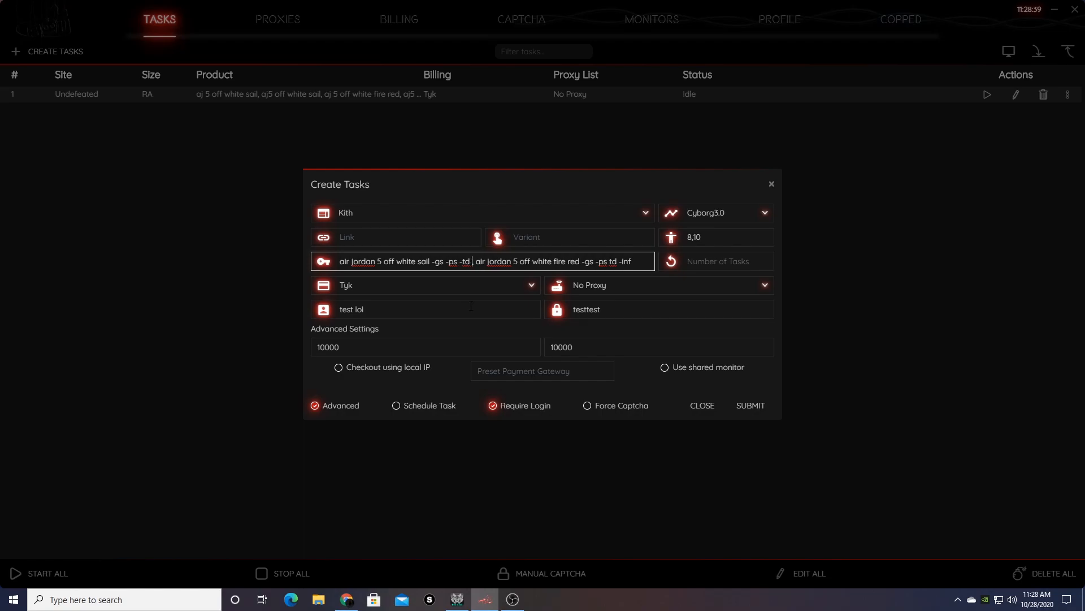
Add -inf after -td in the keywords, remove the extra space, and turn off Require Login.
key("BackSpace")
key("BackSpace")
type("-inf")
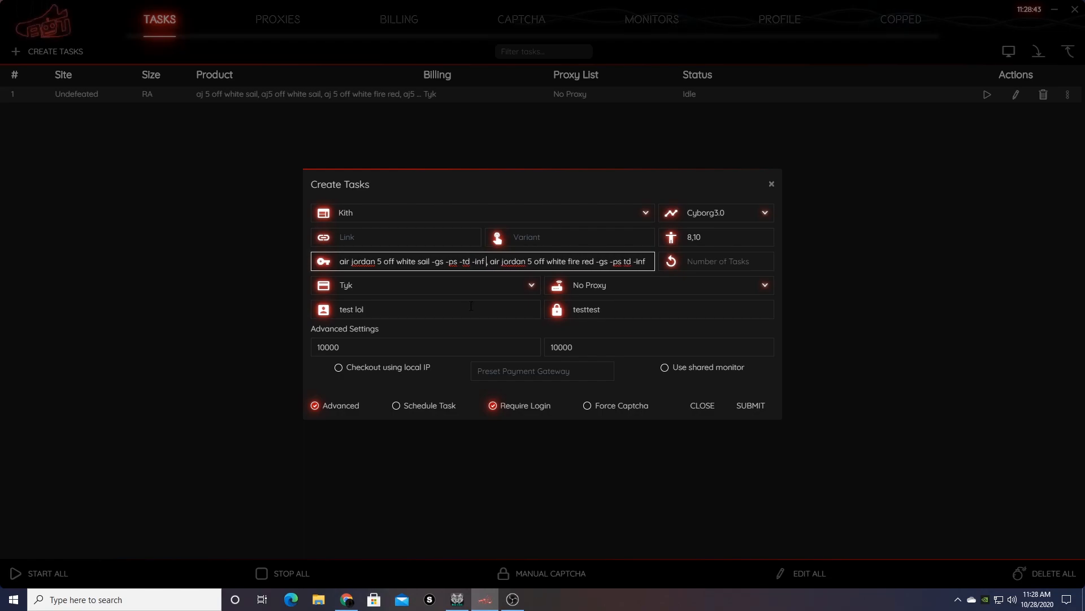
key("Delete")
left_click_drag(649, 264, 167, 538)
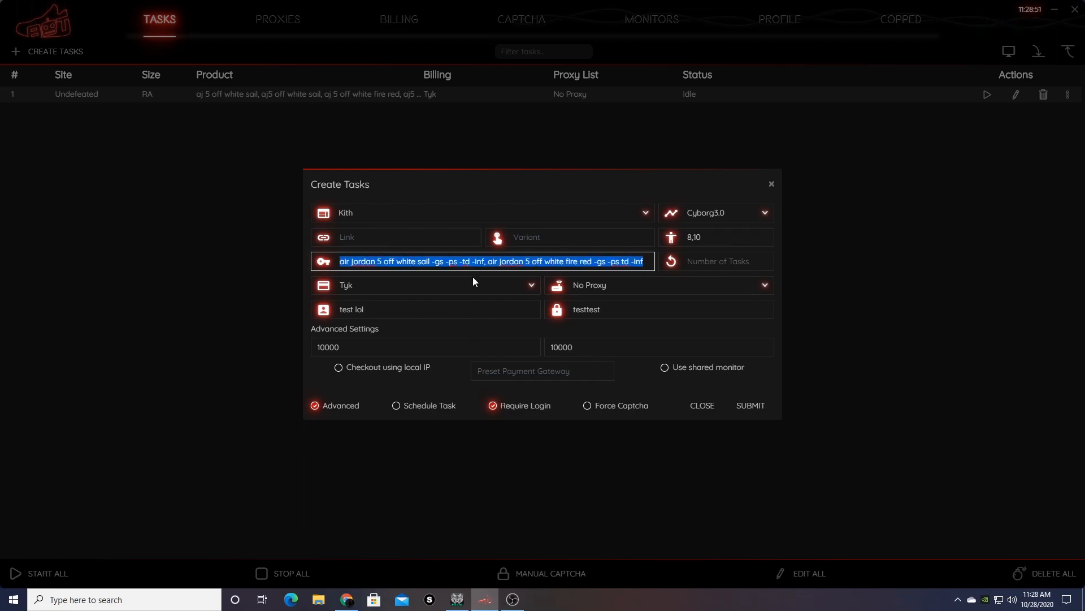
left_click(482, 261)
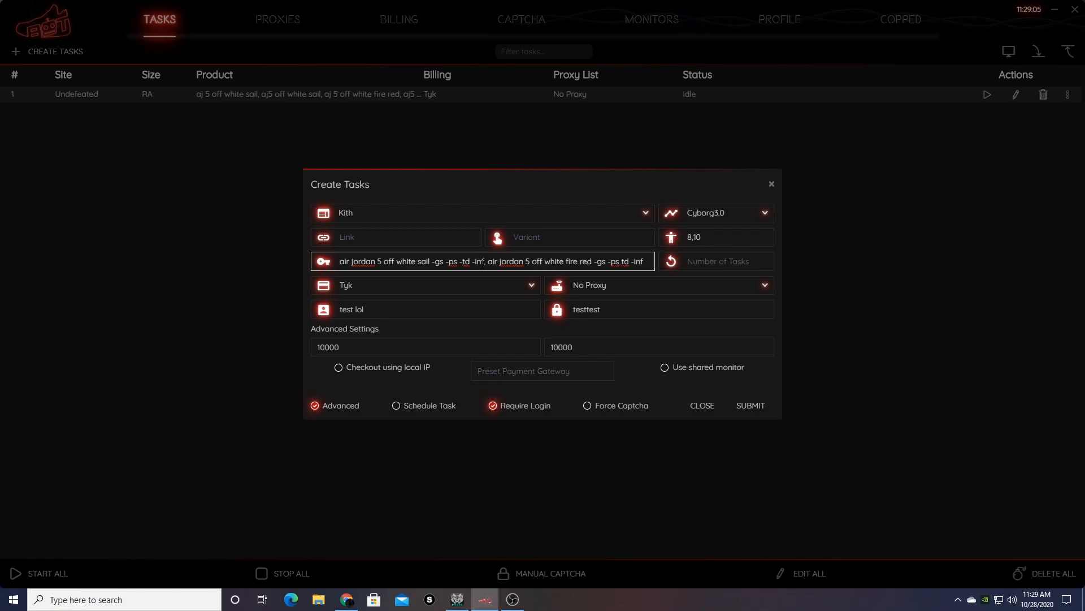
left_click(493, 405)
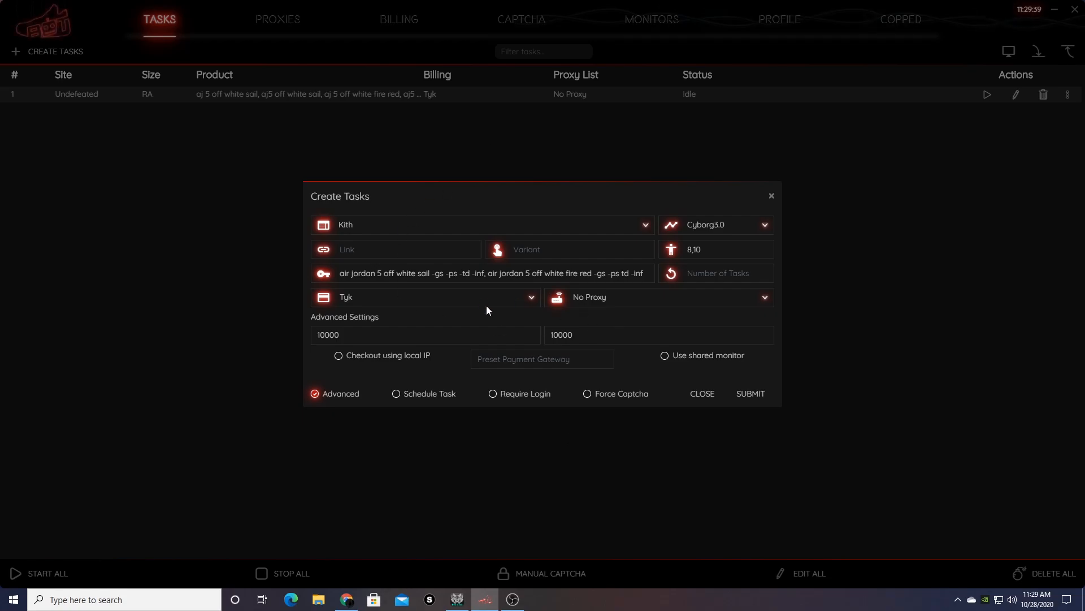
Clear the '8,10' size value so the task accepts any size.
left_click(377, 334)
key("ctrl+a")
key("Tab")
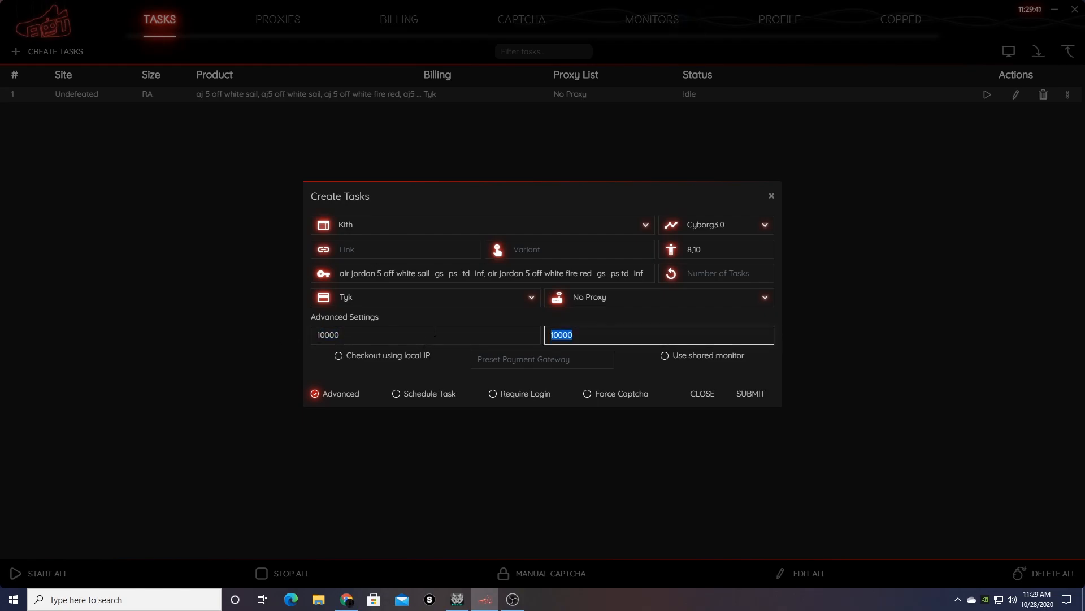
left_click(507, 338)
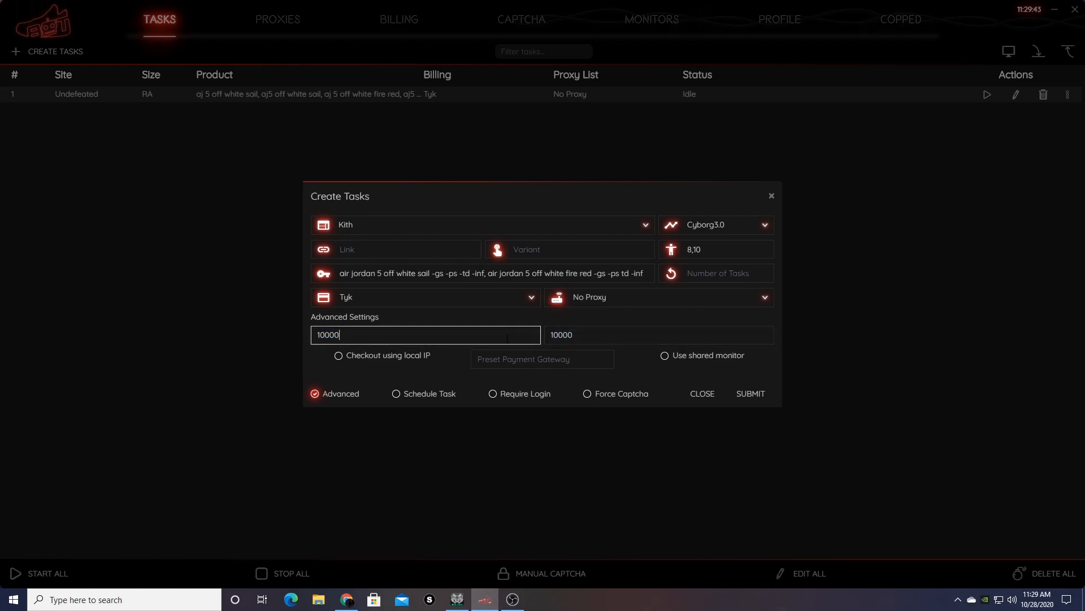
triple_click(725, 248)
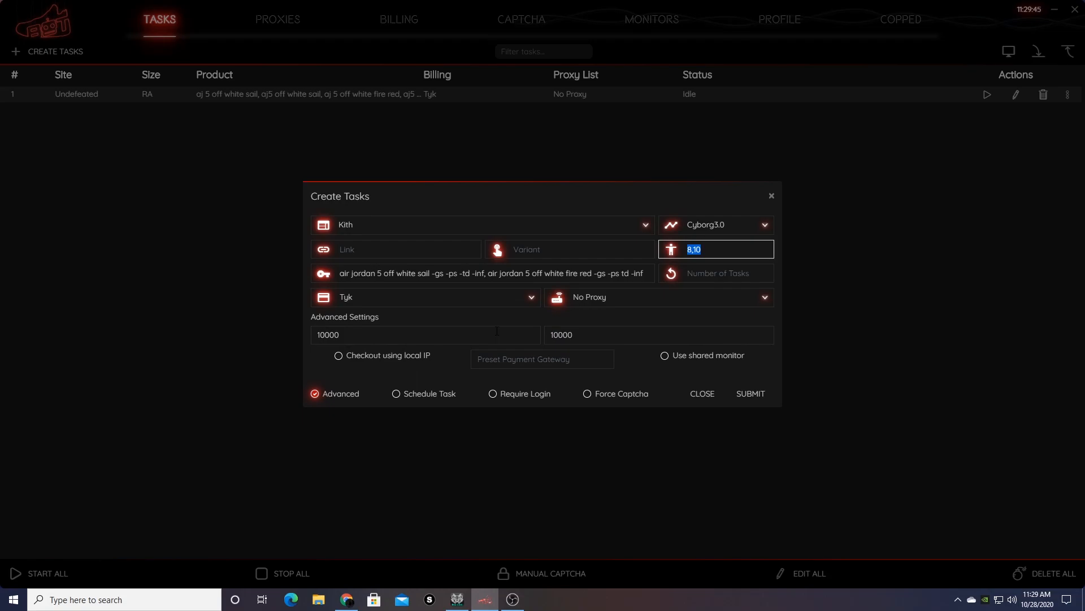
key("BackSpace")
Keep Cyborg3.0 as the checkout mode.
left_click(762, 228)
left_click(739, 263)
left_click(754, 231)
left_click(738, 261)
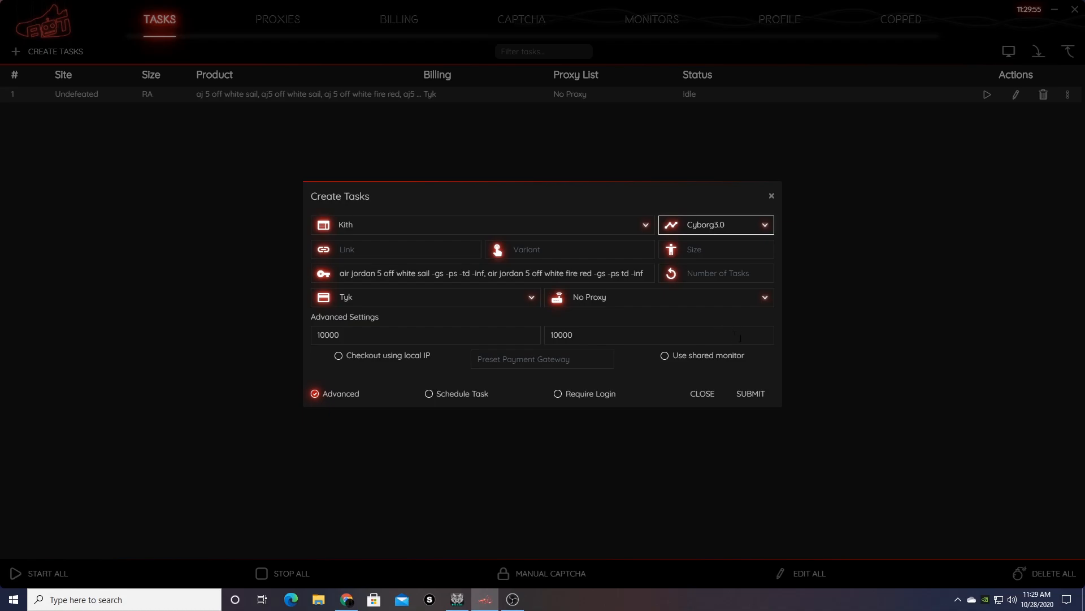
Submit two Kith Air Jordan 5 tasks with no proxy, accepting a random size each time.
left_click(750, 393)
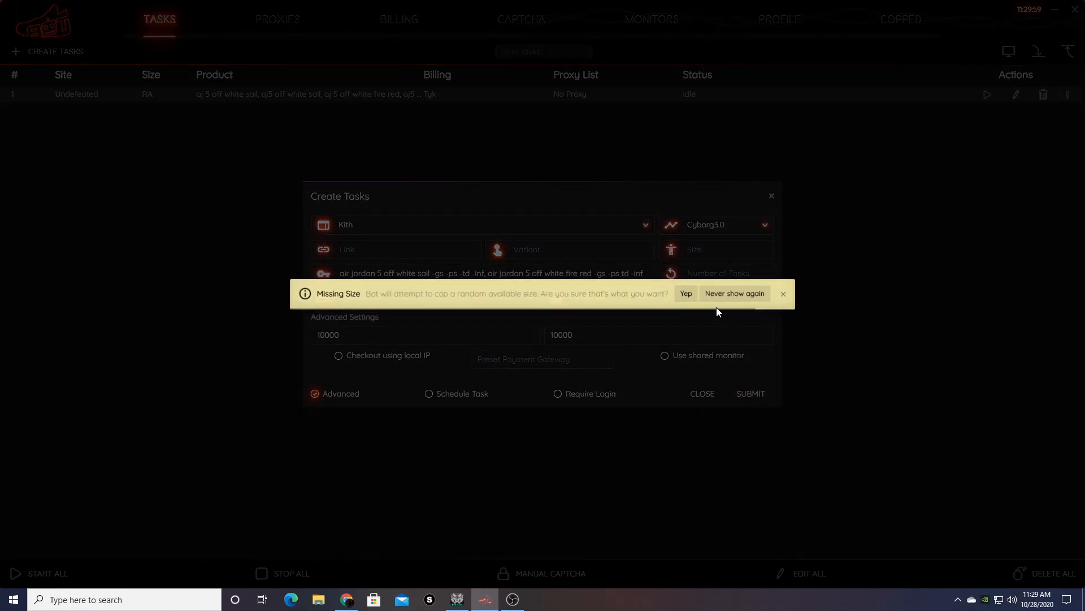
left_click(685, 295)
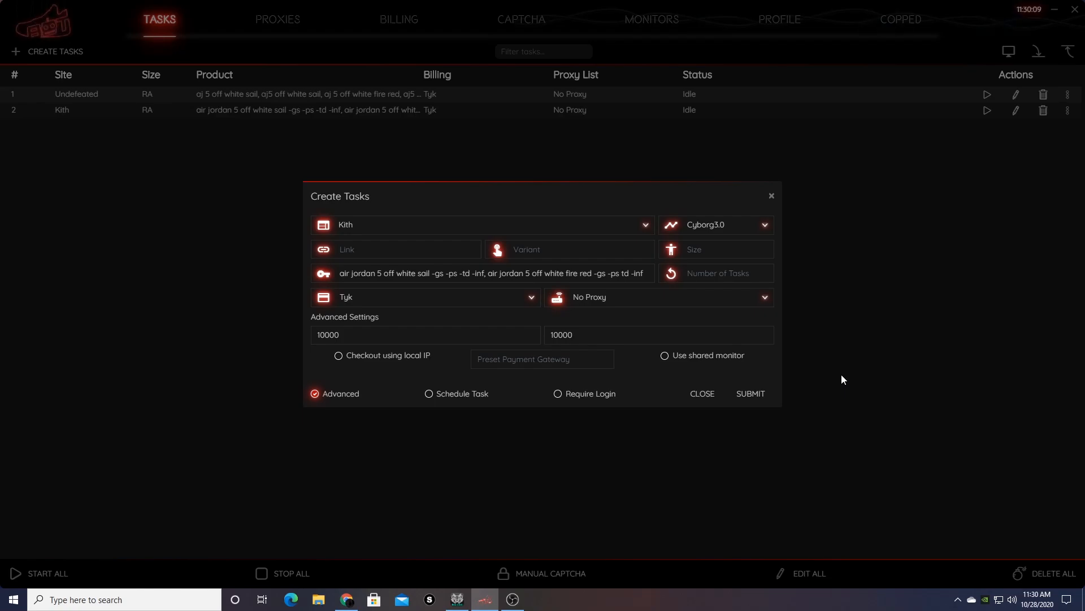
left_click(742, 394)
left_click(686, 293)
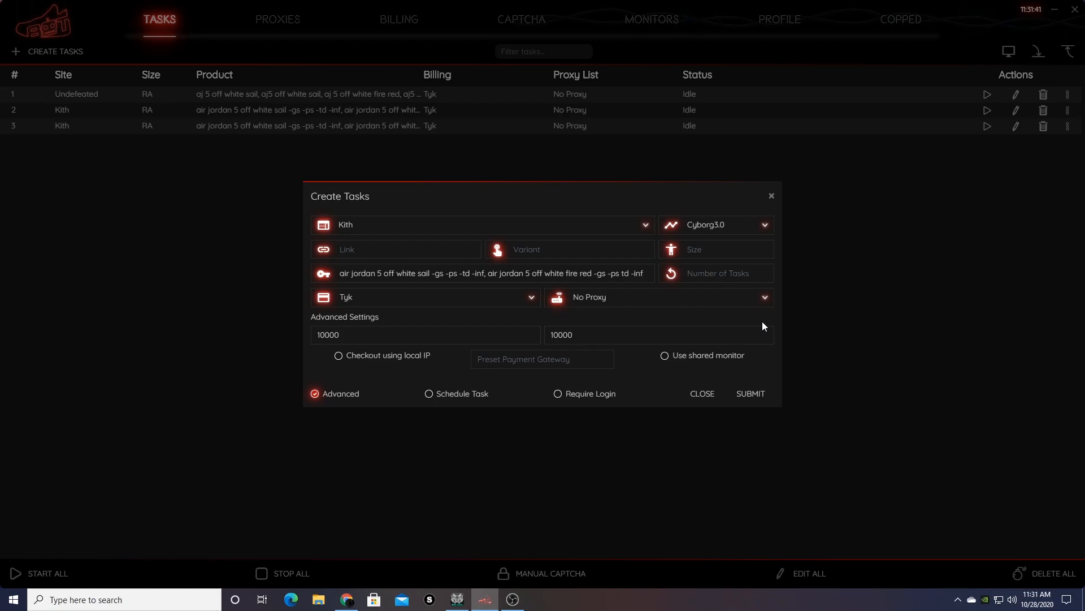
Switch the proxy list to CE YZY, submit three random-size Kith tasks, and close the creator.
left_click(690, 297)
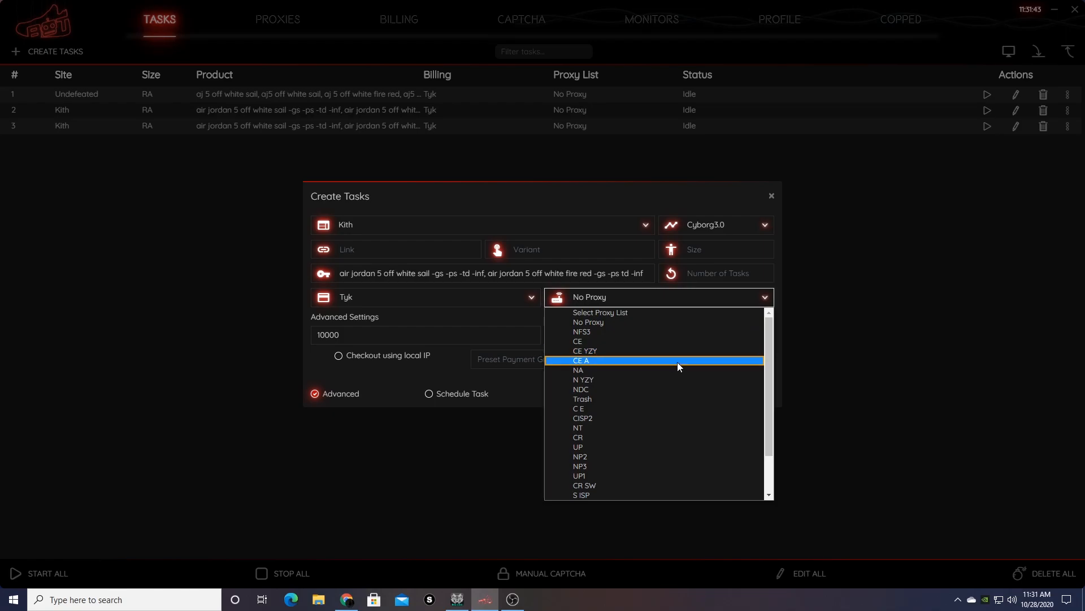
left_click(677, 350)
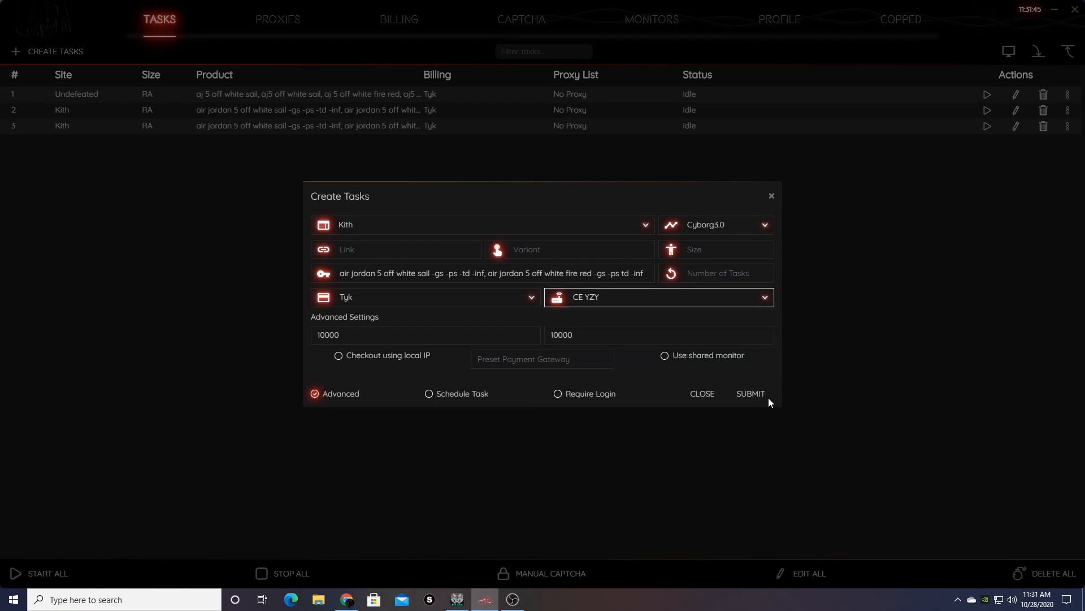
left_click(753, 392)
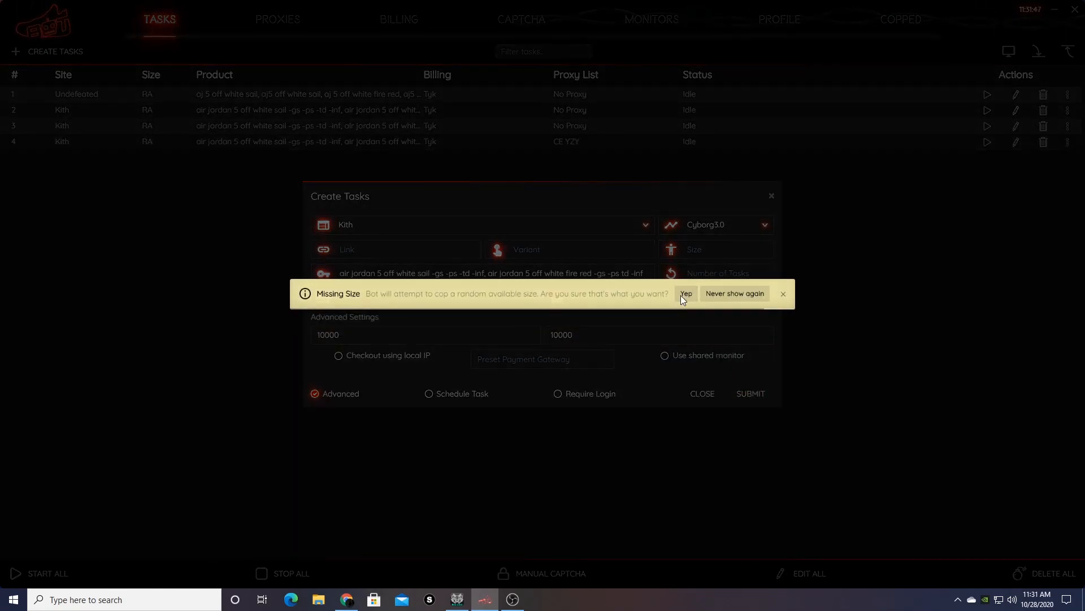
left_click(684, 295)
left_click(747, 394)
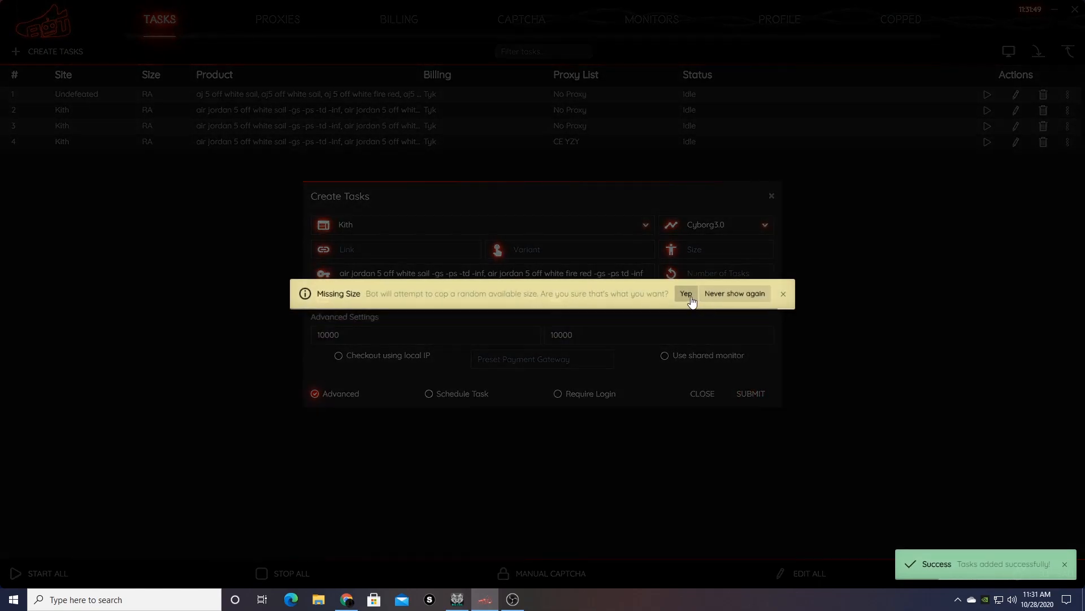
left_click(692, 299)
left_click(739, 396)
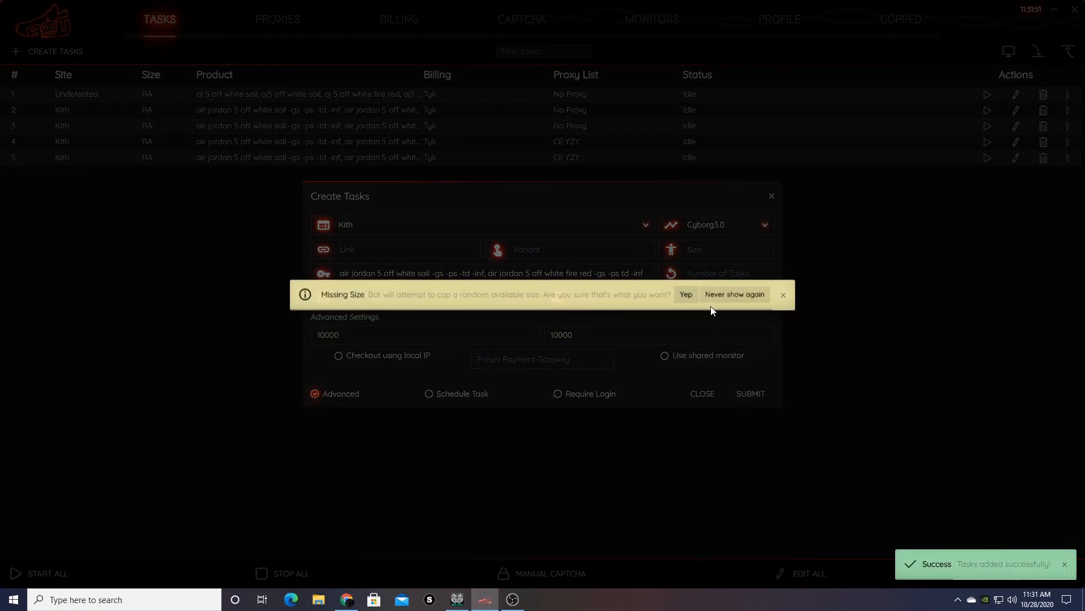
left_click(686, 294)
left_click(772, 196)
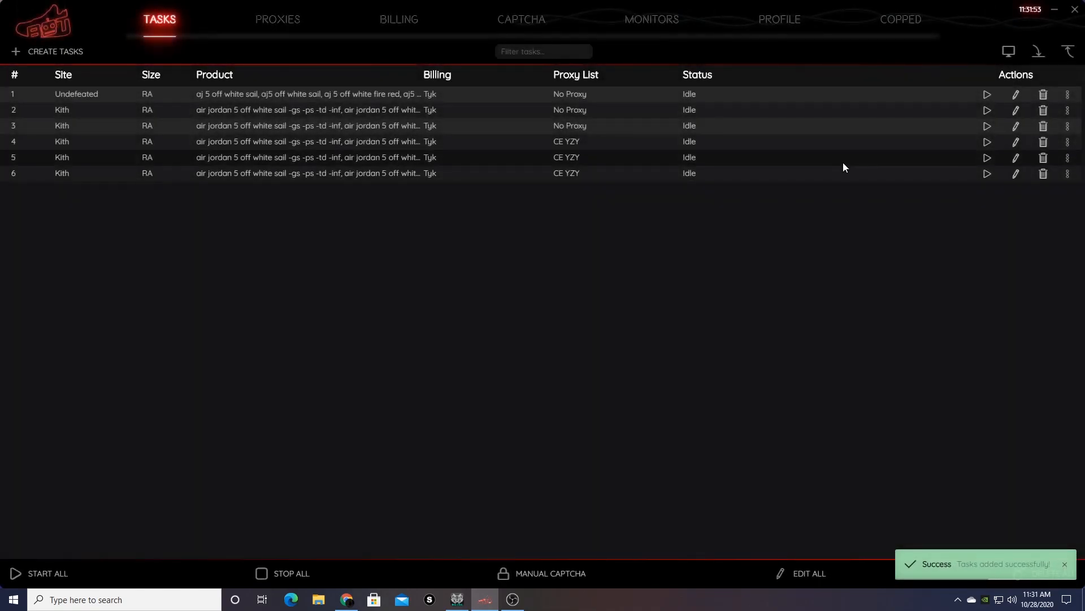
Delete the Undefeated task from the task list using its trash icon.
left_click(1043, 94)
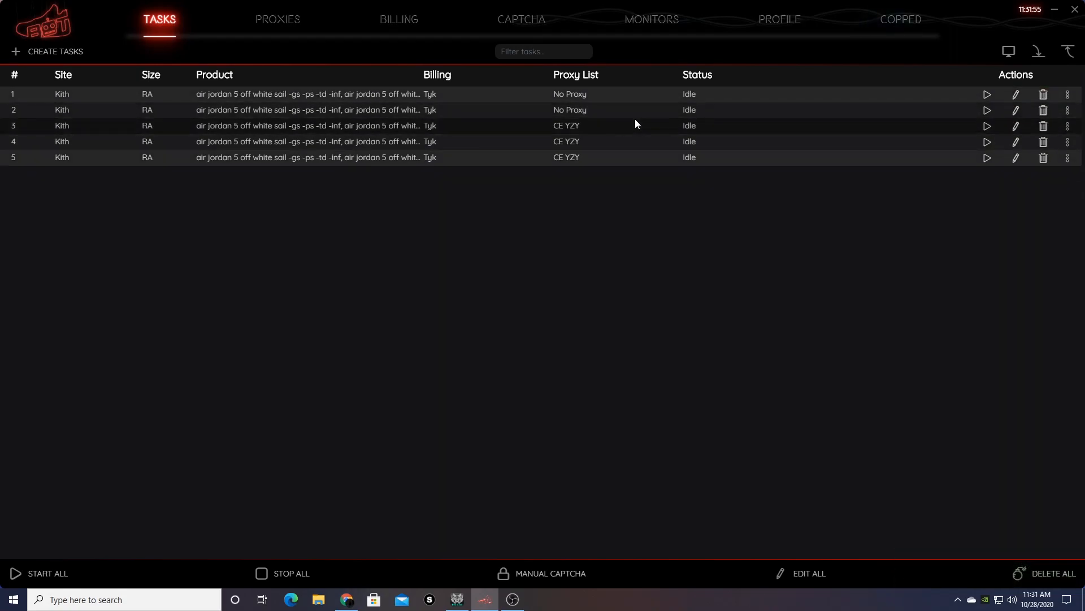